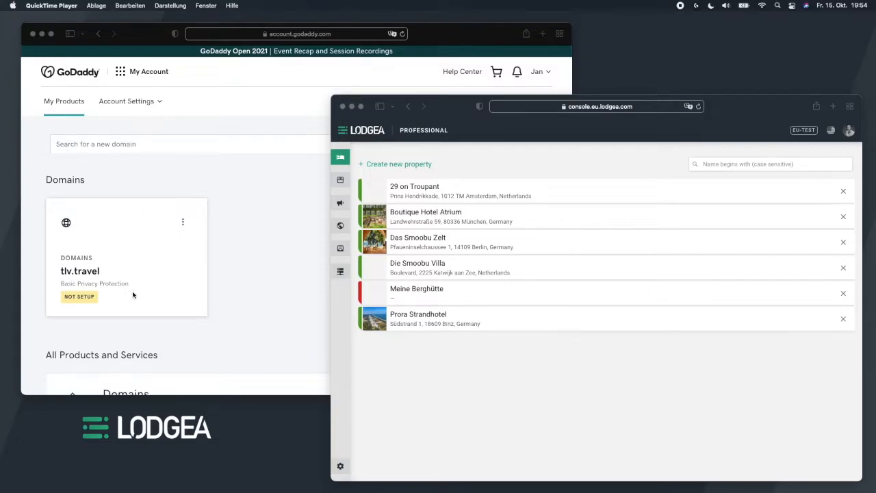
# Step: Switch to the LODGEA console and open the domain settings
pyautogui.click(471, 385)
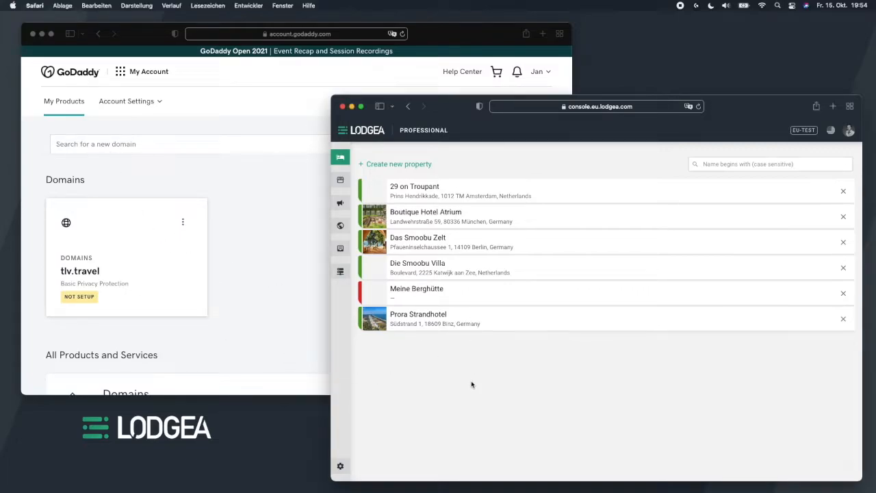
pyautogui.click(339, 467)
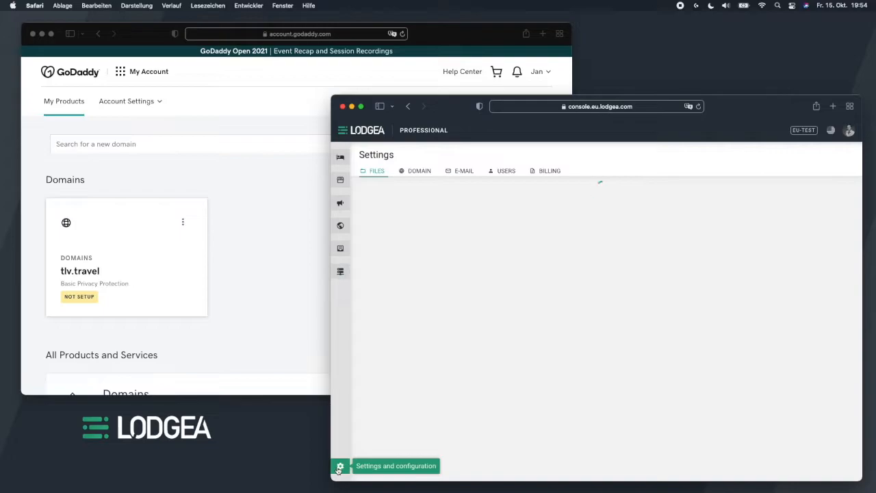
pyautogui.click(422, 171)
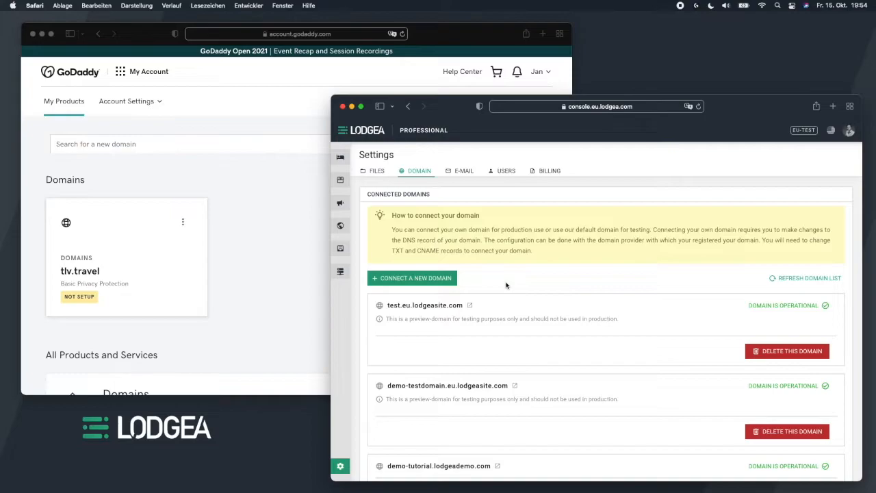
# Step: Preview the test.eu.lodgeasite.com site, then return and review the setup status and DNS details of the connected domains
pyautogui.click(449, 309)
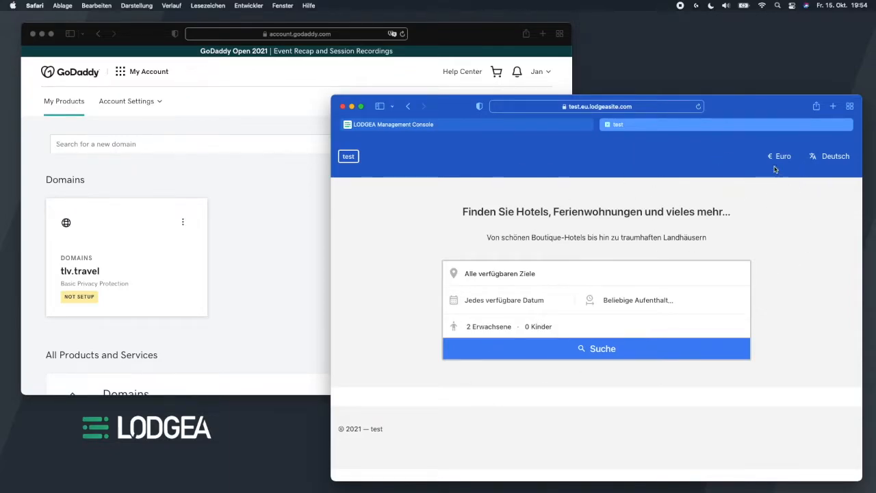
pyautogui.click(608, 125)
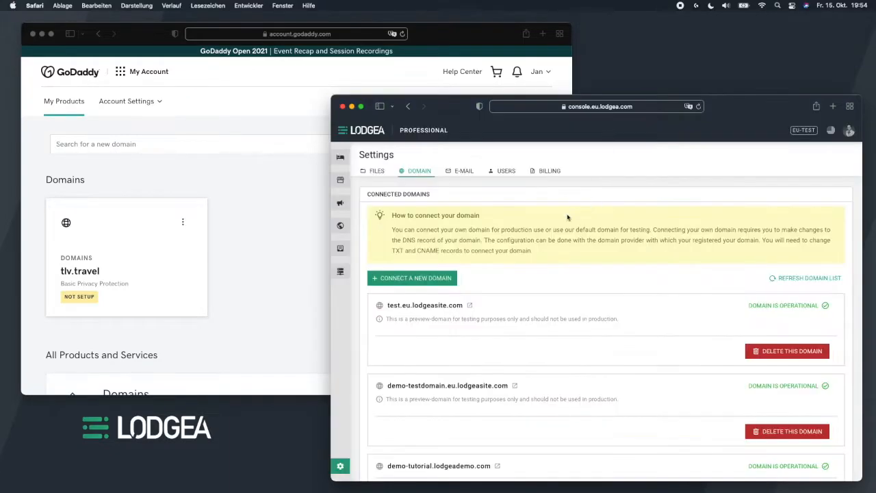
pyautogui.scroll(-3, 543, 263)
pyautogui.scroll(-3, 543, 263)
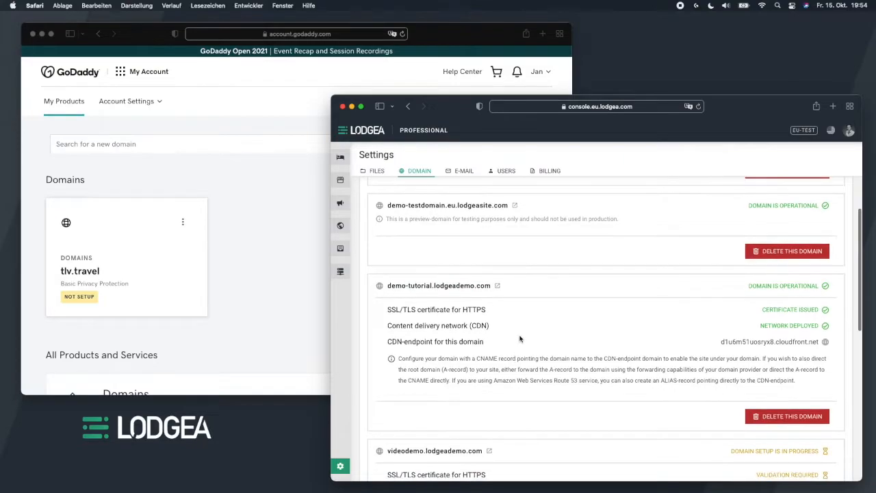
pyautogui.scroll(-3, 505, 305)
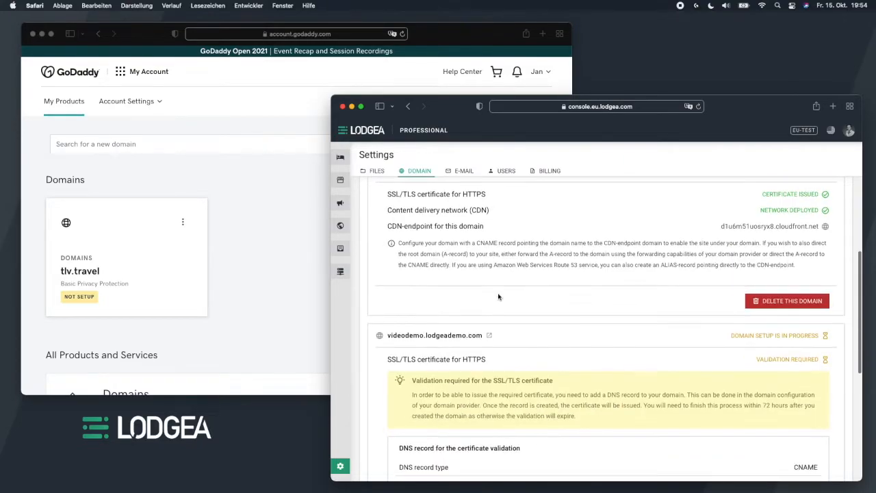
pyautogui.scroll(-3, 504, 296)
pyautogui.scroll(-5, 521, 288)
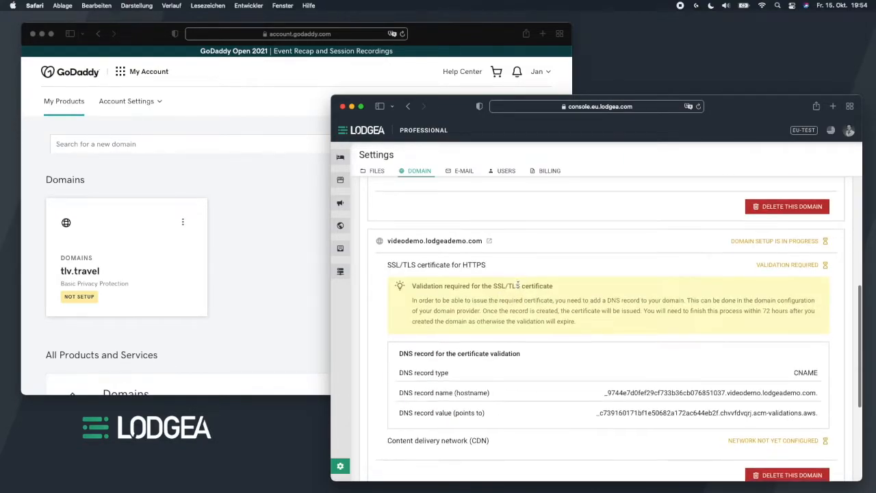
pyautogui.scroll(15, 519, 288)
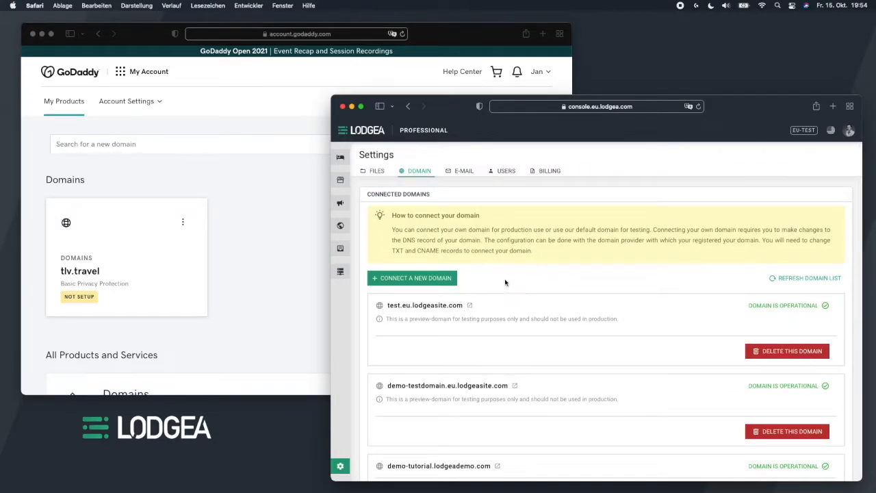
# Step: Start connecting a new test domain with the subdomain quick-test-domain and check its availability
pyautogui.click(449, 280)
pyautogui.click(542, 200)
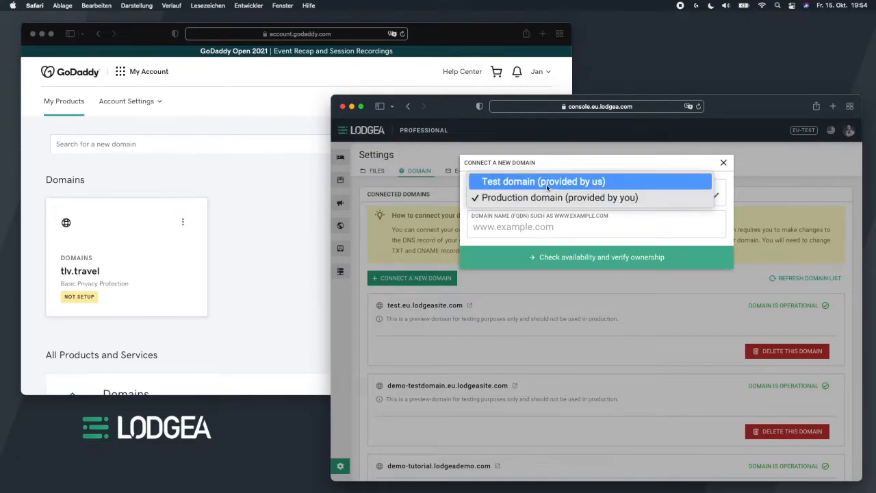
pyautogui.click(547, 182)
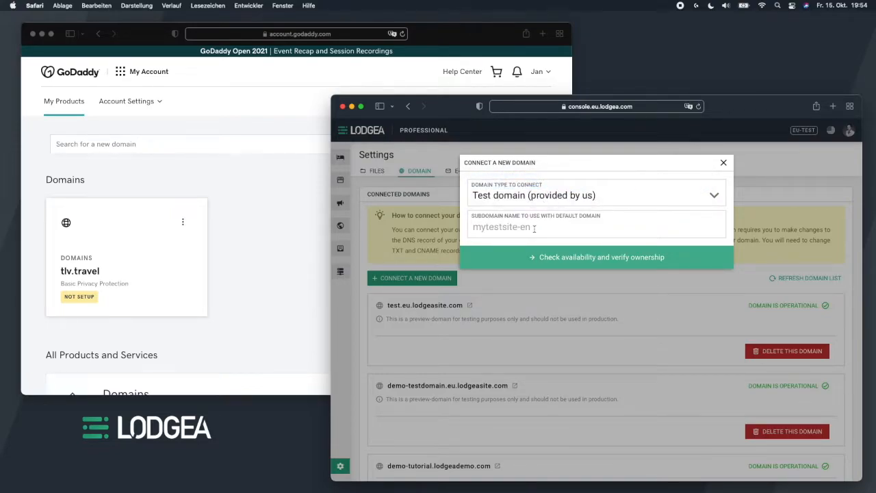
pyautogui.write('quick-te')
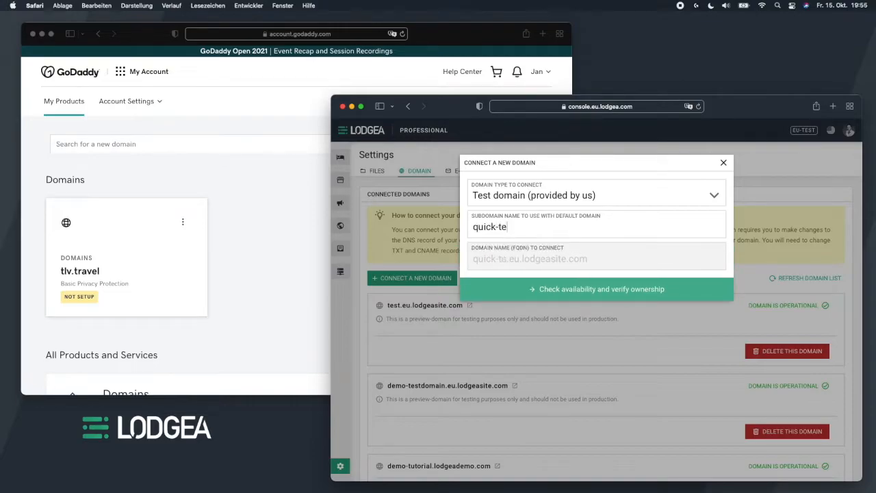
pyautogui.write('st-domain')
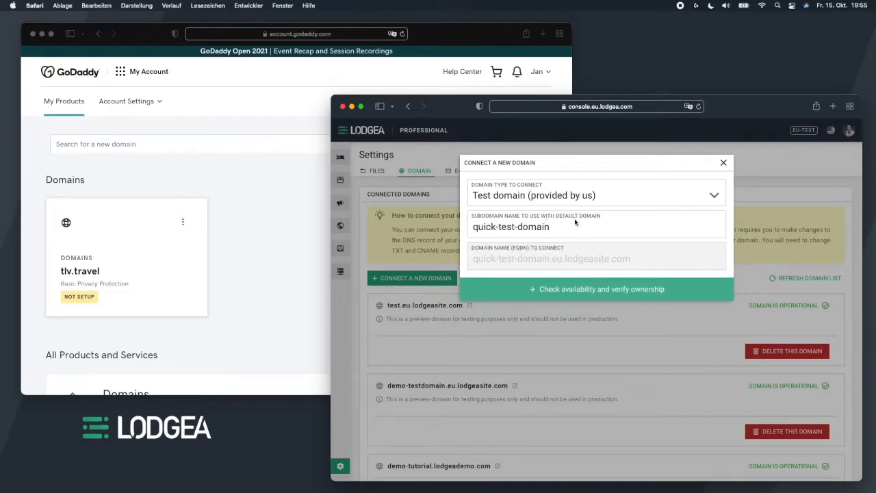
pyautogui.click(598, 293)
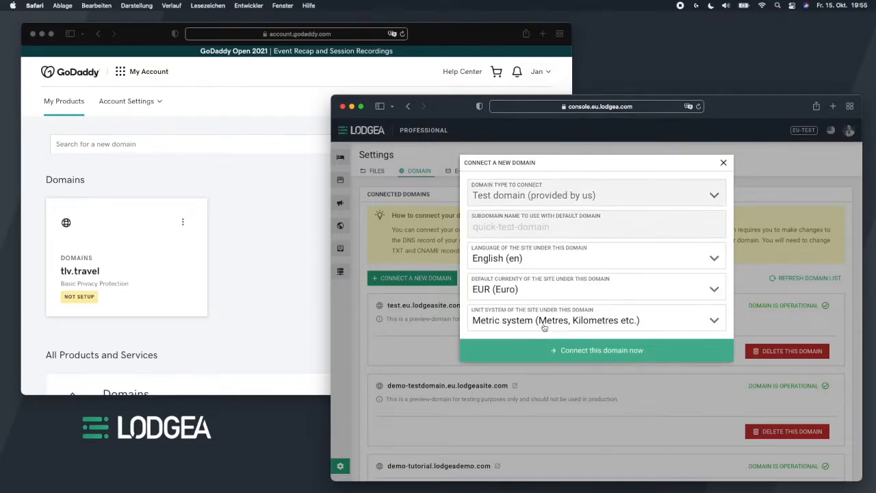
# Step: Choose English, AUD (Australian dollars) and the imperial system for the test site, and connect the domain
pyautogui.click(528, 260)
pyautogui.click(528, 261)
pyautogui.click(520, 261)
pyautogui.click(521, 261)
pyautogui.click(508, 294)
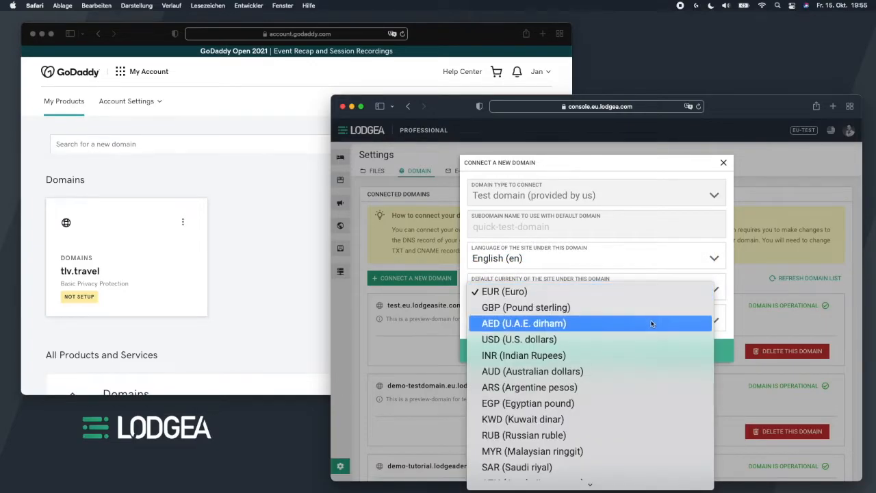
pyautogui.click(552, 371)
pyautogui.click(567, 322)
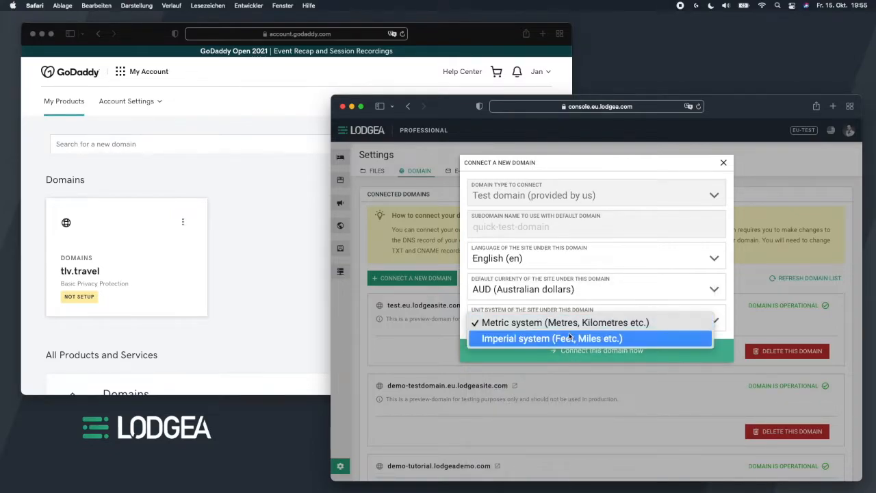
pyautogui.click(571, 337)
pyautogui.click(570, 360)
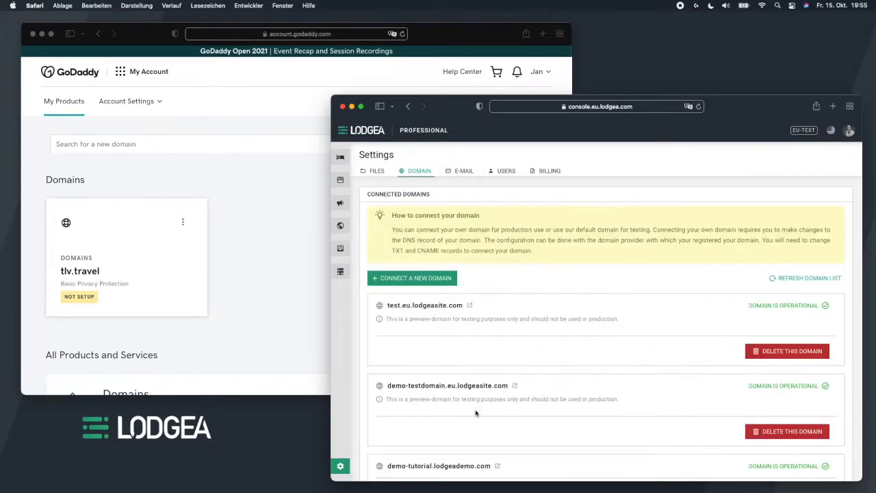
# Step: View the site at quick-test-domain.eu.lodgeasite.com, accept its cookie notice, and return to the start of the connected domains list
pyautogui.scroll(-2, 514, 387)
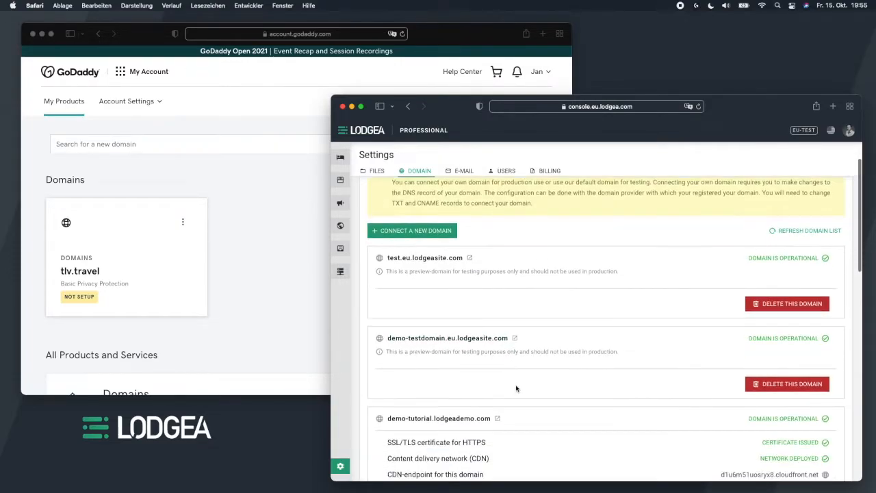
pyautogui.scroll(-10, 517, 387)
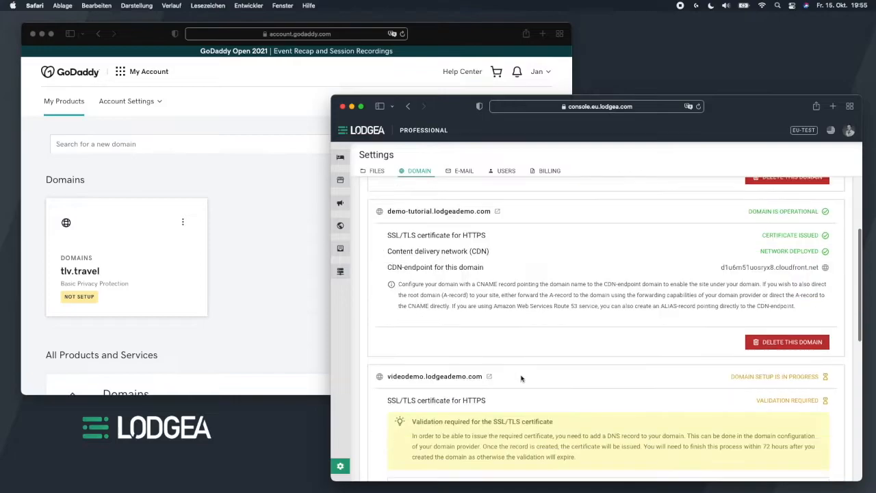
pyautogui.scroll(-8, 522, 378)
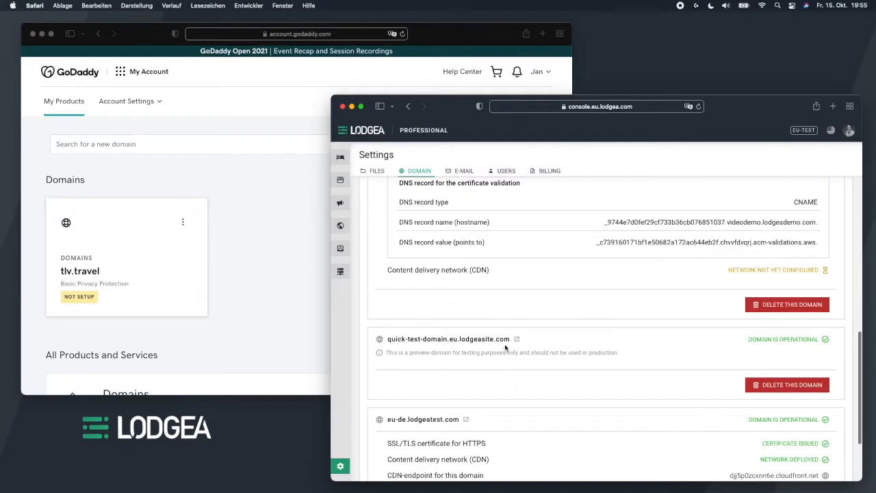
pyautogui.click(502, 339)
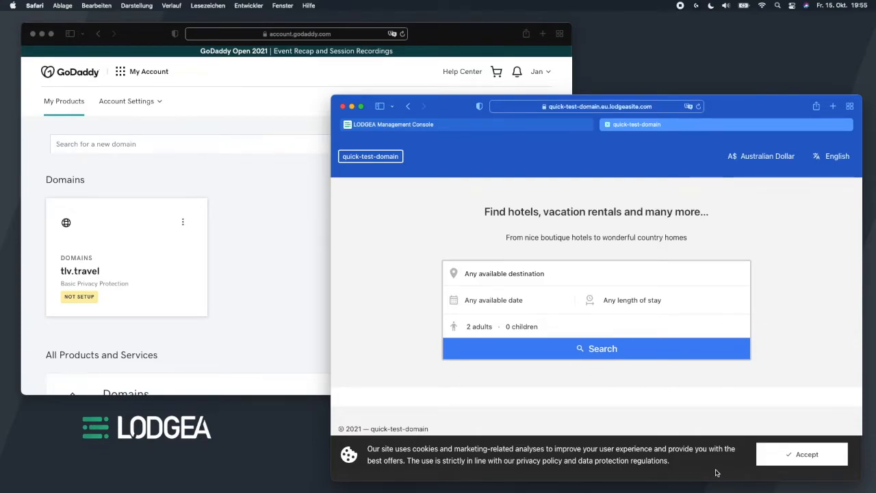
pyautogui.click(807, 457)
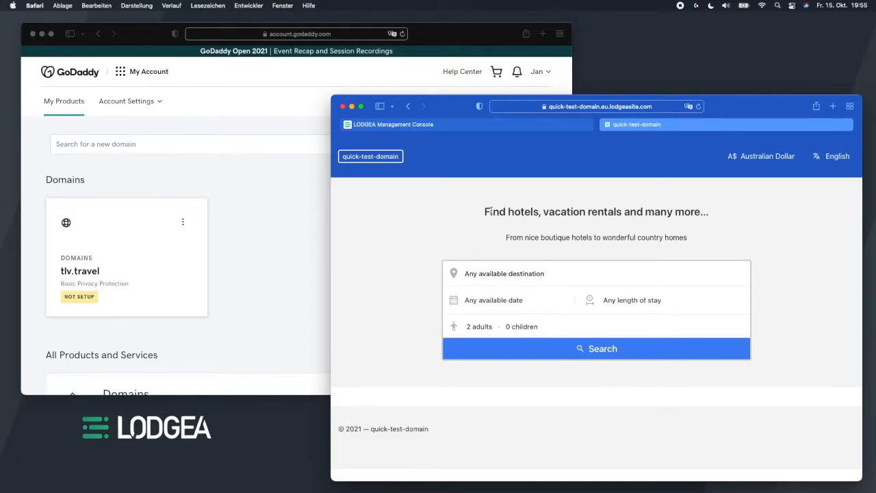
pyautogui.click(607, 125)
pyautogui.scroll(3, 589, 257)
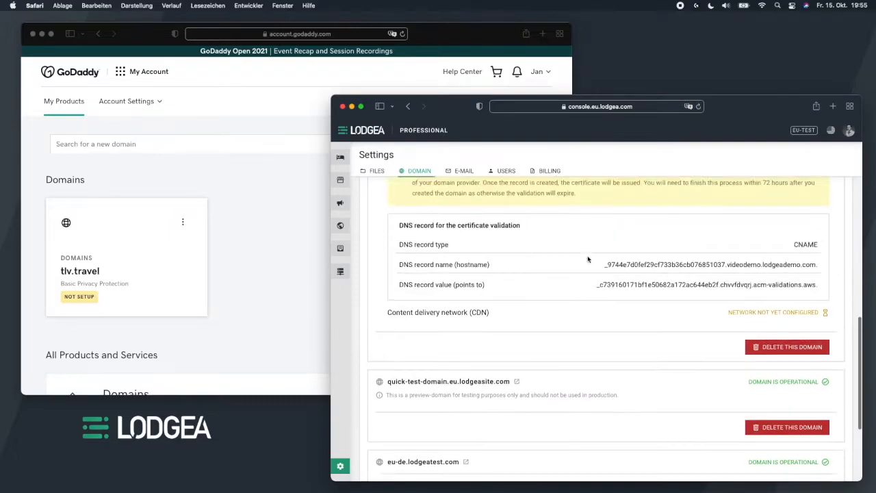
pyautogui.scroll(3, 588, 259)
pyautogui.scroll(3, 587, 261)
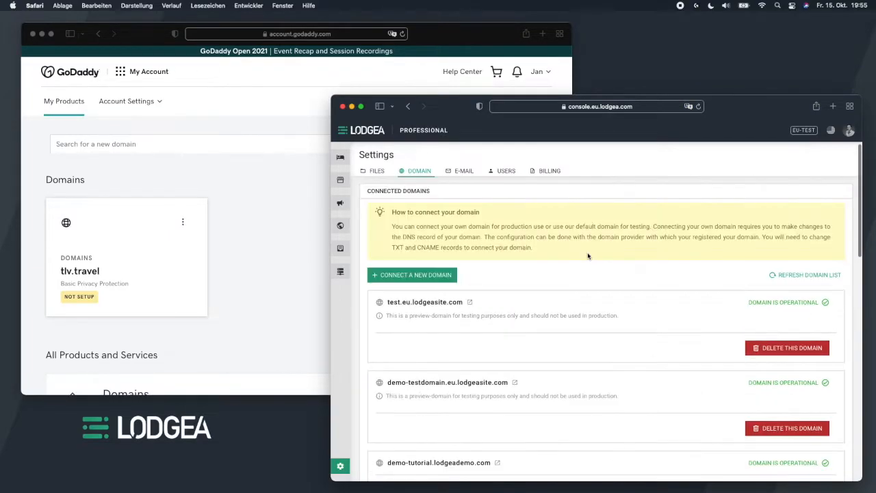
pyautogui.scroll(1, 584, 261)
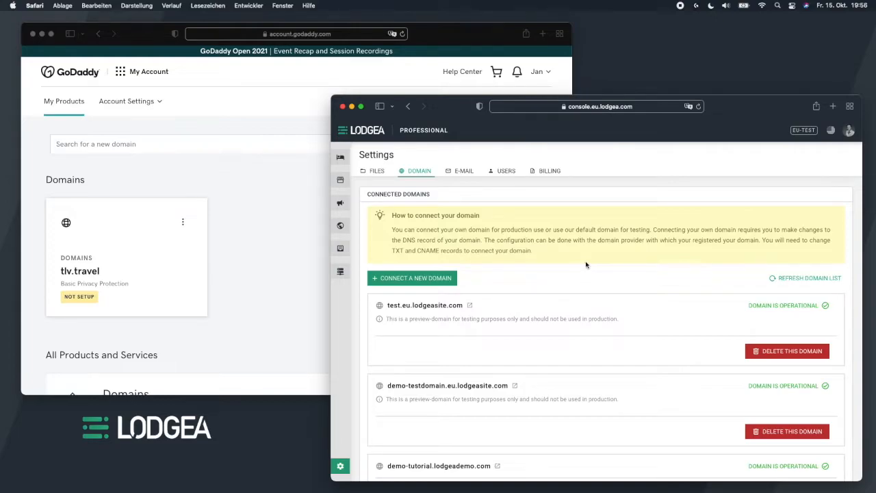
pyautogui.click(440, 279)
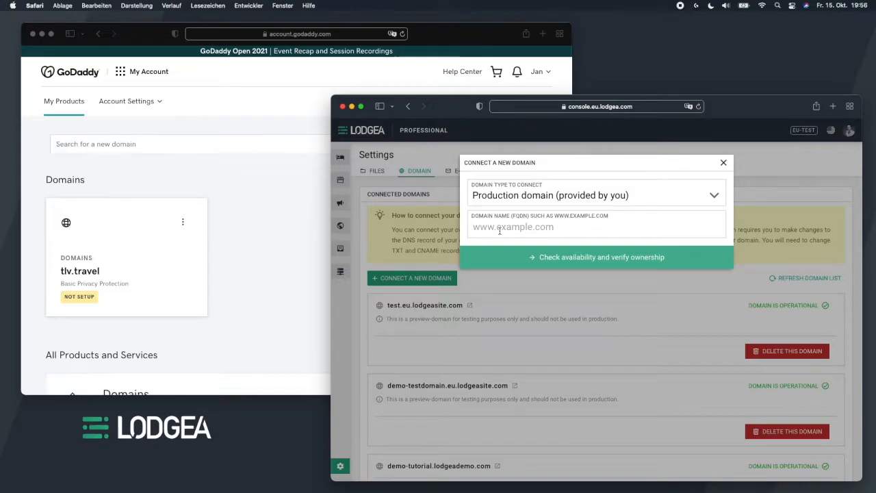
pyautogui.write('he.tlv.')
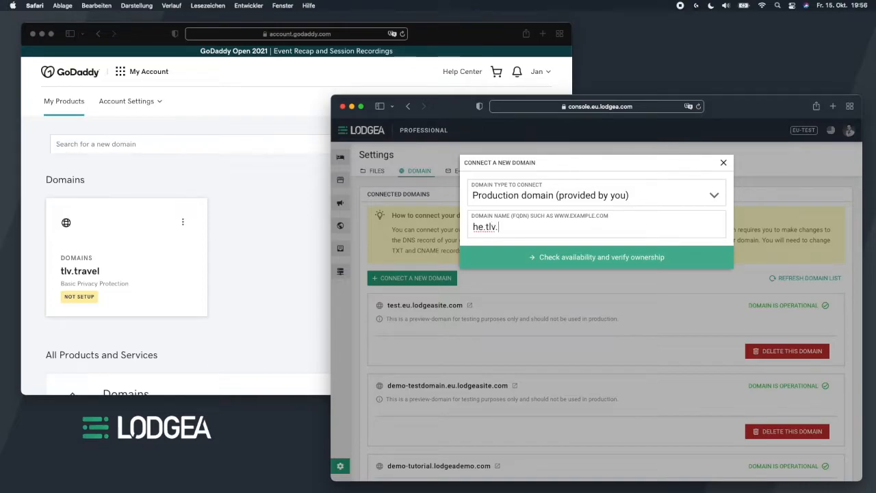
pyautogui.write('travel')
pyautogui.moveTo(473, 227); pyautogui.dragTo(483, 227)
pyautogui.write('en')
pyautogui.moveTo(485, 227); pyautogui.dragTo(527, 226)
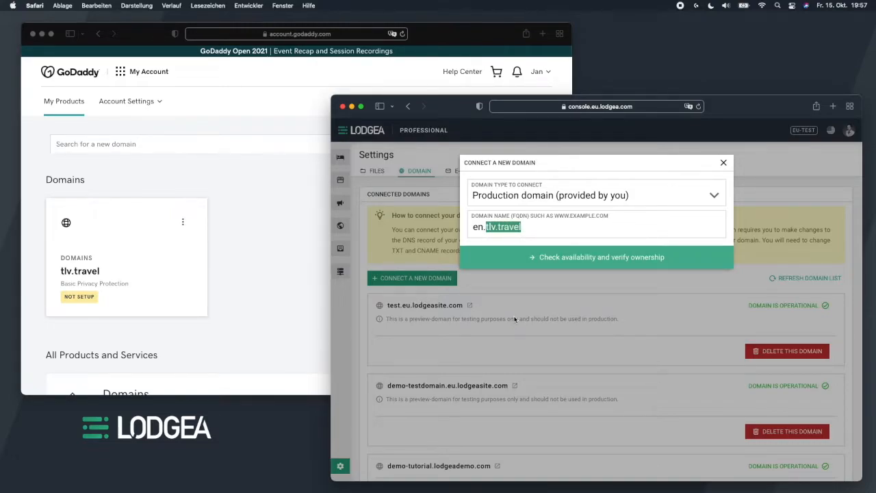
pyautogui.doubleClick(479, 227)
pyautogui.click(491, 229)
pyautogui.moveTo(489, 229); pyautogui.dragTo(450, 223)
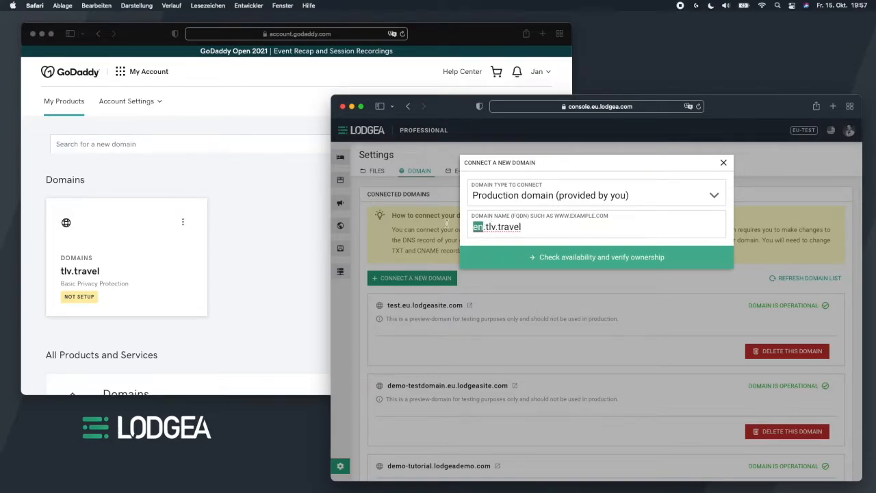
pyautogui.click(430, 279)
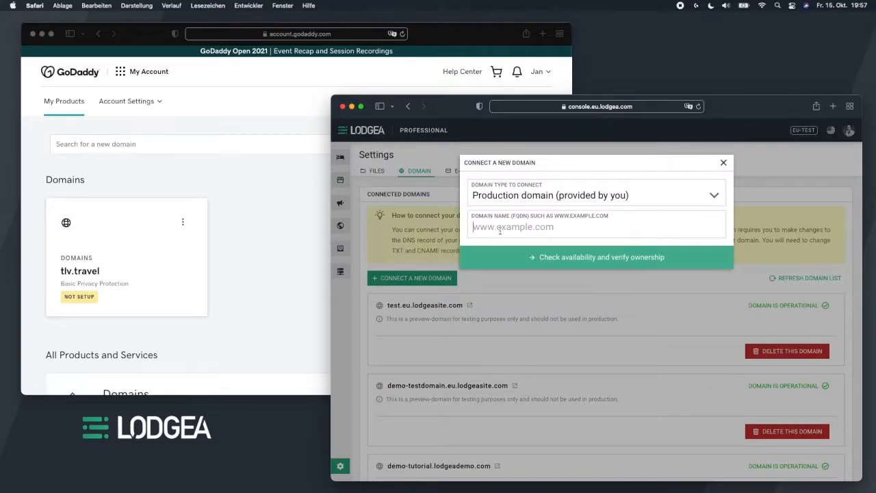
pyautogui.write('www.tlv.travel')
pyautogui.press('Escape')
# Step: Start connecting demovideo.tlv.travel as a production domain and request its availability and ownership check
pyautogui.click(437, 281)
pyautogui.write('demovideo.tlv.t')
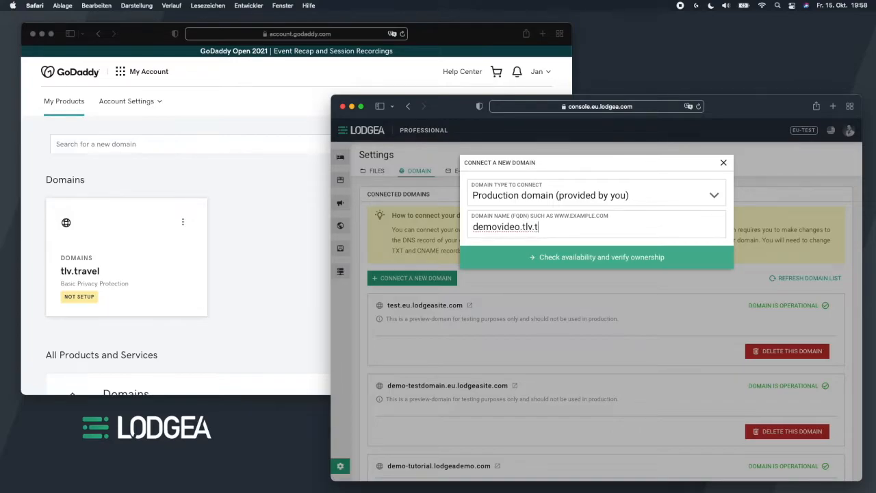
pyautogui.write('ravel')
pyautogui.press('Return')
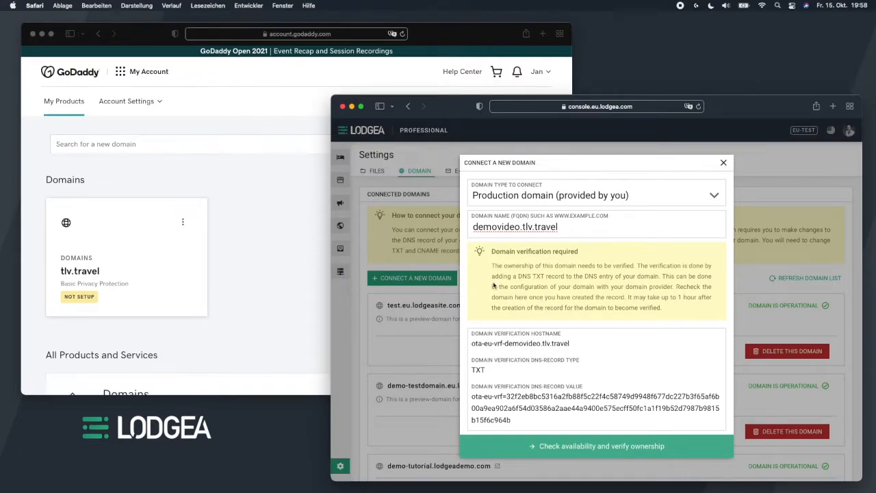
# Step: Switch to the GoDaddy account and open DNS management for the domain tlv.travel
pyautogui.click(260, 310)
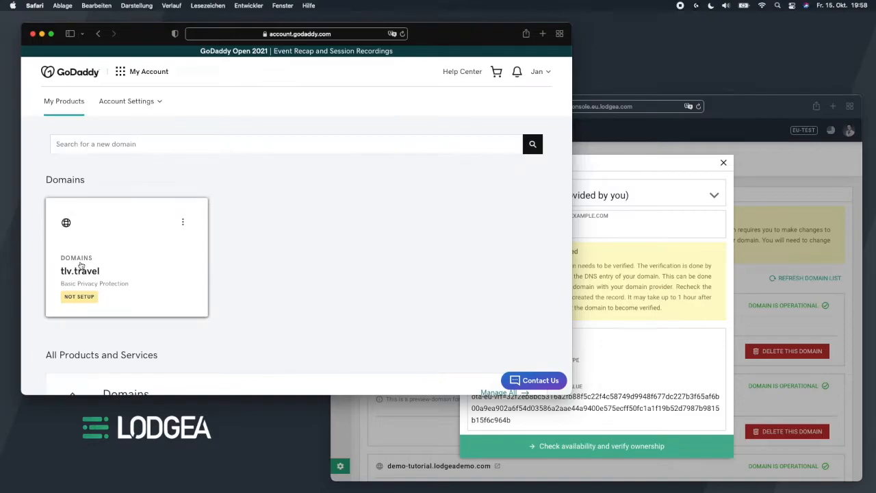
pyautogui.click(119, 267)
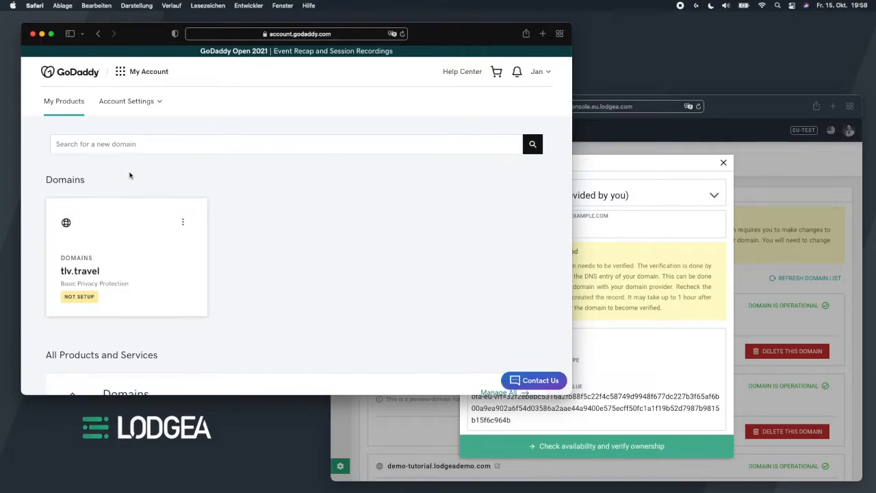
pyautogui.click(163, 237)
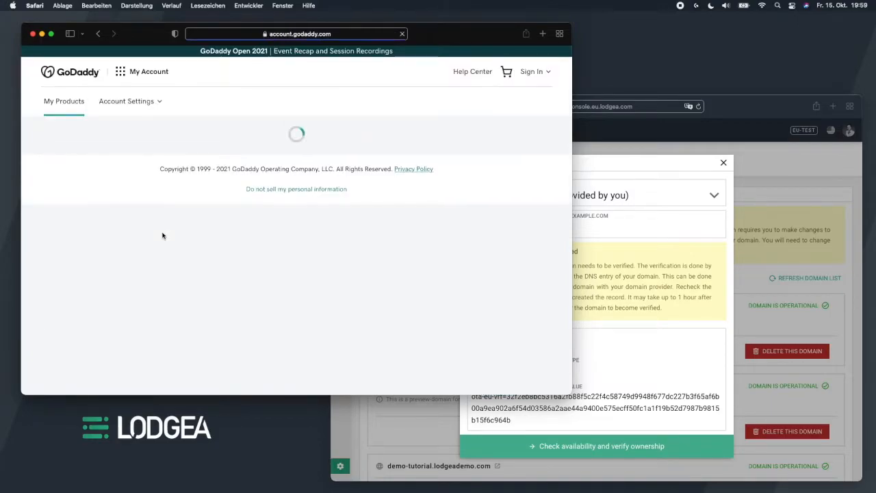
pyautogui.scroll(-2, 276, 249)
pyautogui.scroll(2, 276, 249)
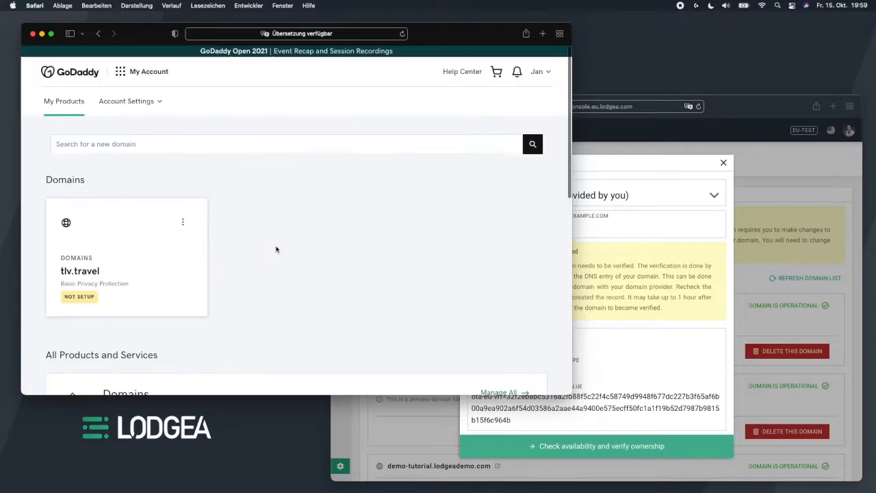
pyautogui.click(183, 222)
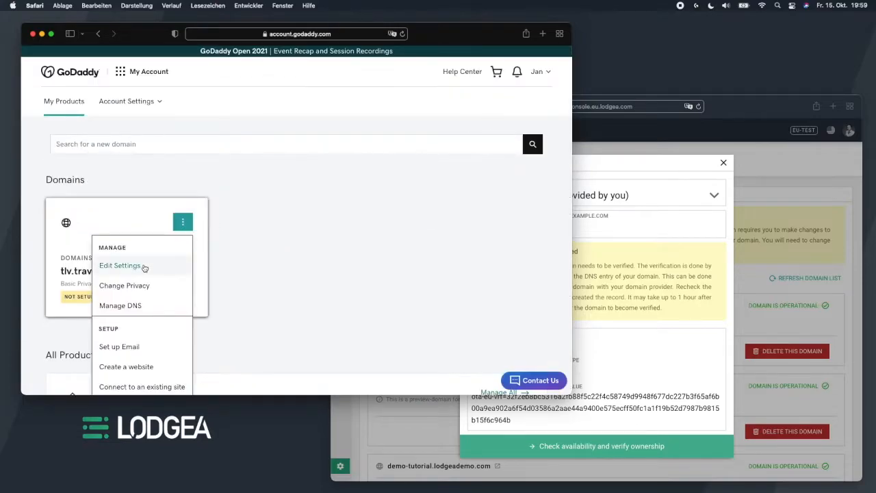
pyautogui.click(136, 307)
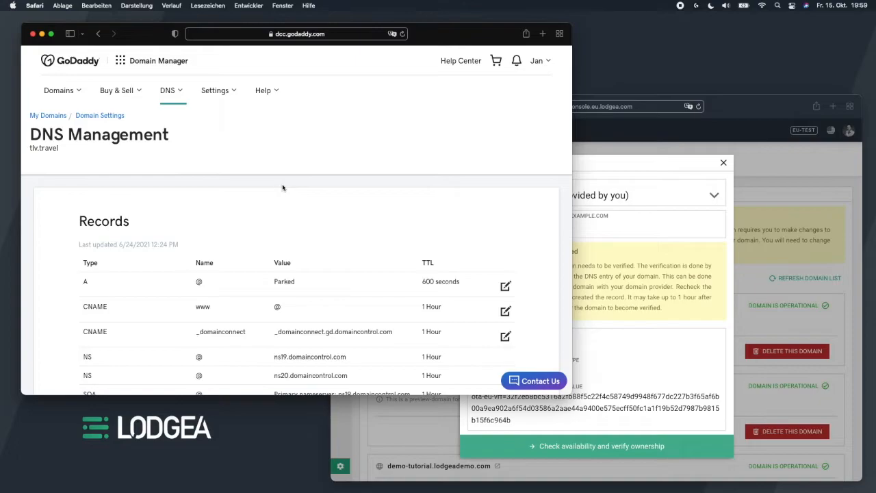
# Step: Start adding a new DNS record of type TXT to the records of tlv.travel
pyautogui.scroll(-4, 281, 193)
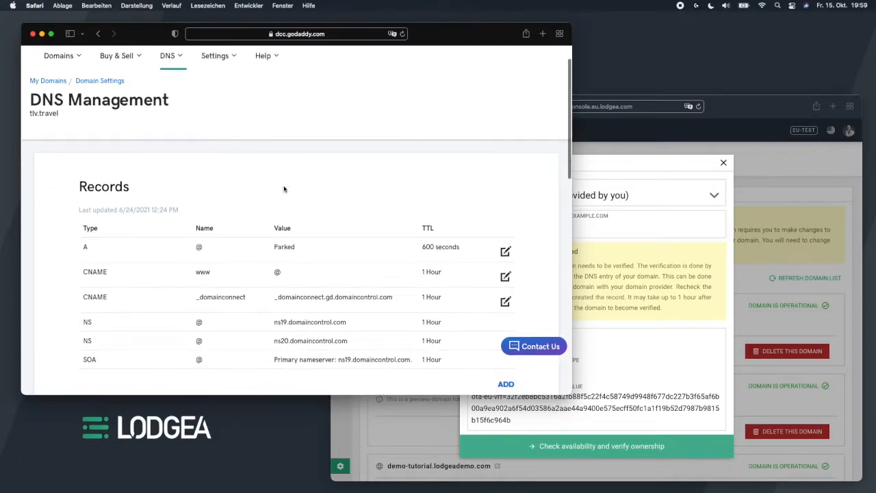
pyautogui.scroll(-2, 258, 281)
pyautogui.scroll(5, 227, 252)
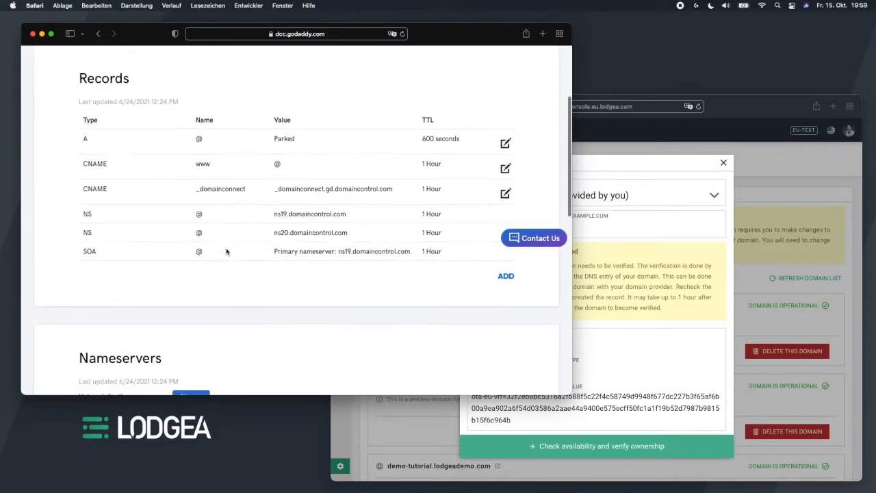
pyautogui.scroll(-2, 226, 252)
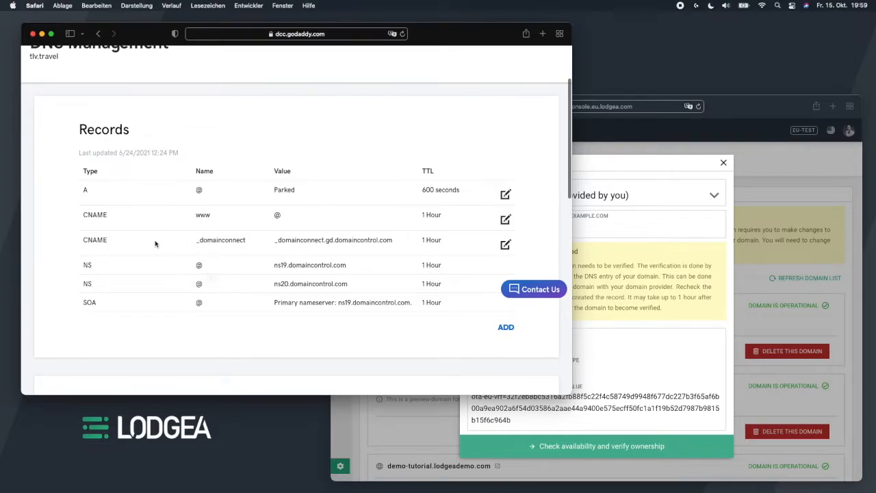
pyautogui.click(635, 357)
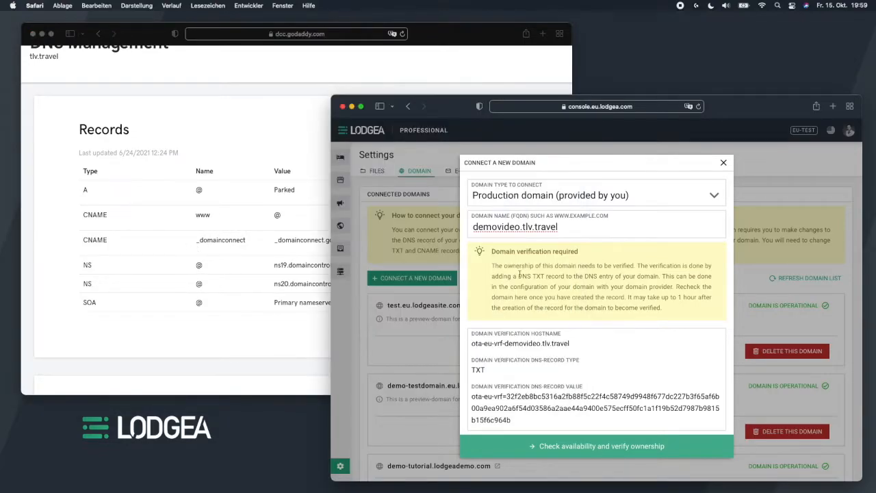
pyautogui.click(244, 359)
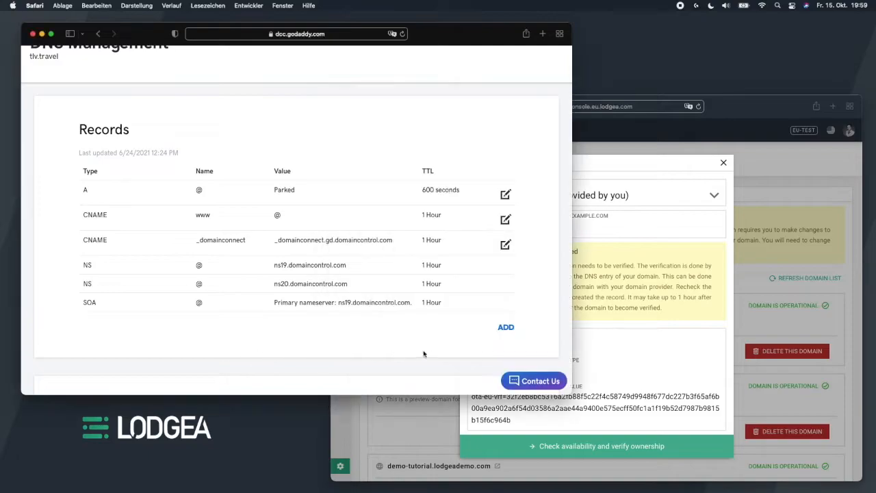
pyautogui.click(506, 328)
pyautogui.scroll(-1, 261, 329)
pyautogui.scroll(-1, 261, 328)
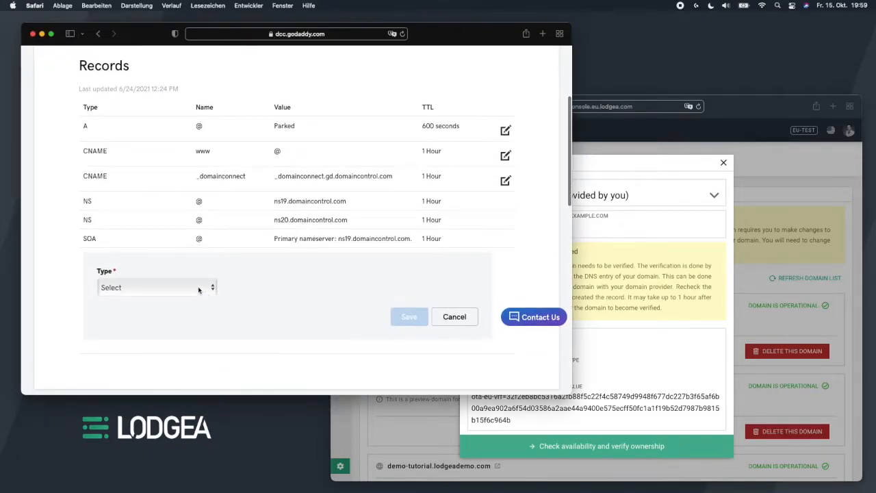
pyautogui.click(209, 288)
pyautogui.click(174, 348)
pyautogui.click(290, 287)
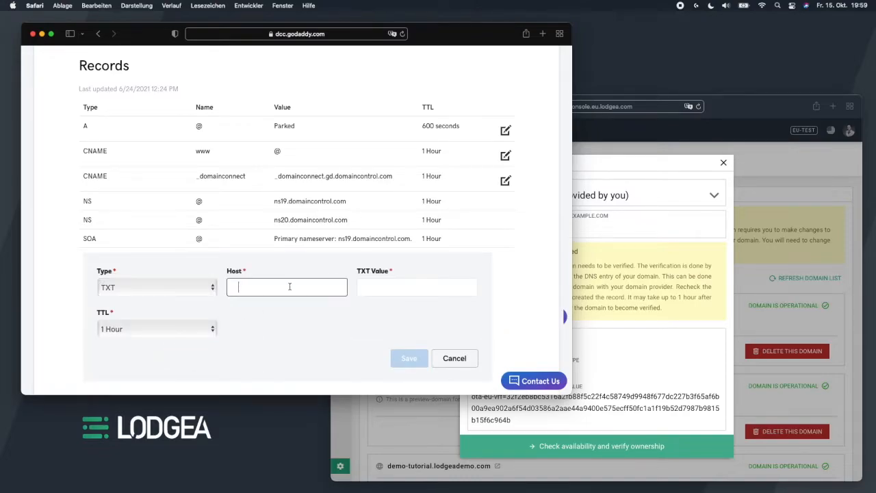
# Step: Copy the domain verification hostname ota-eu-vrf-demovideo.tlv.travel from LODGEA into the host of GoDaddy's new TXT record
pyautogui.click(596, 354)
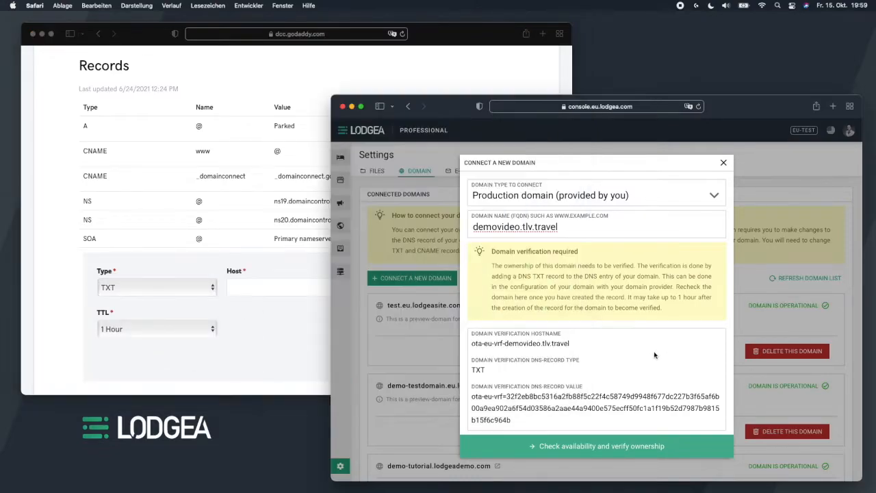
pyautogui.moveTo(571, 344); pyautogui.dragTo(472, 345)
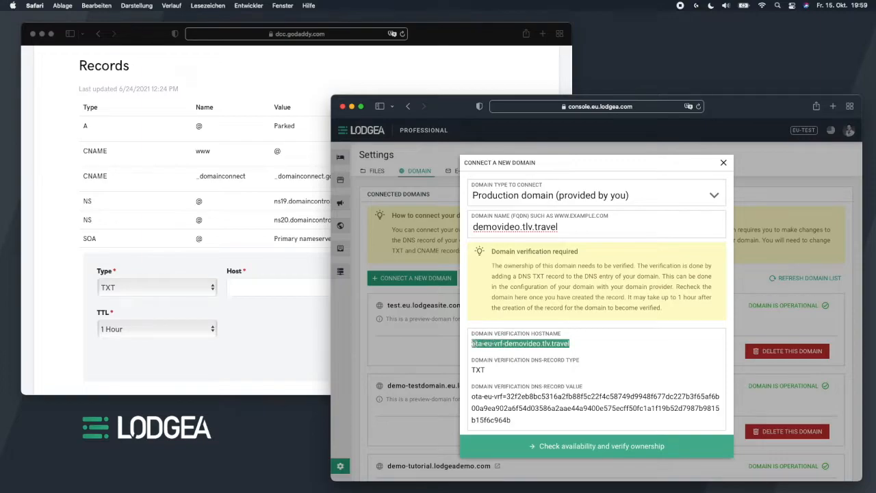
pyautogui.rightClick(473, 344)
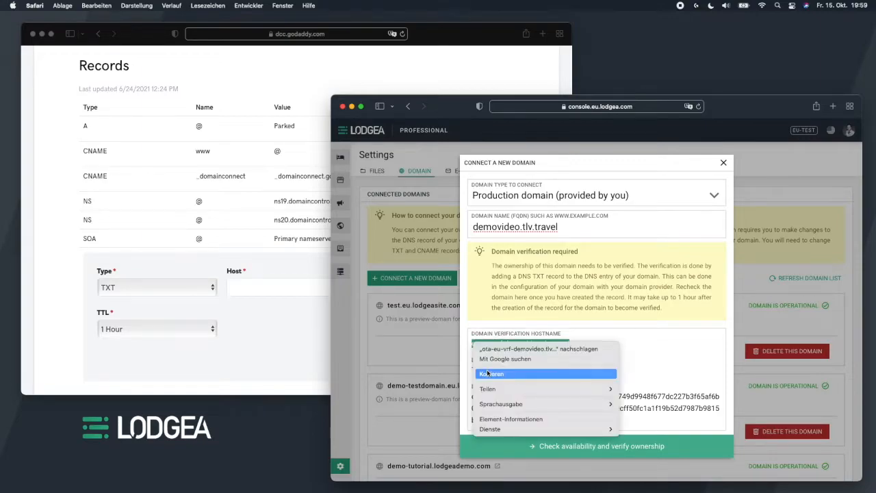
pyautogui.click(487, 373)
pyautogui.click(294, 287)
pyautogui.rightClick(295, 290)
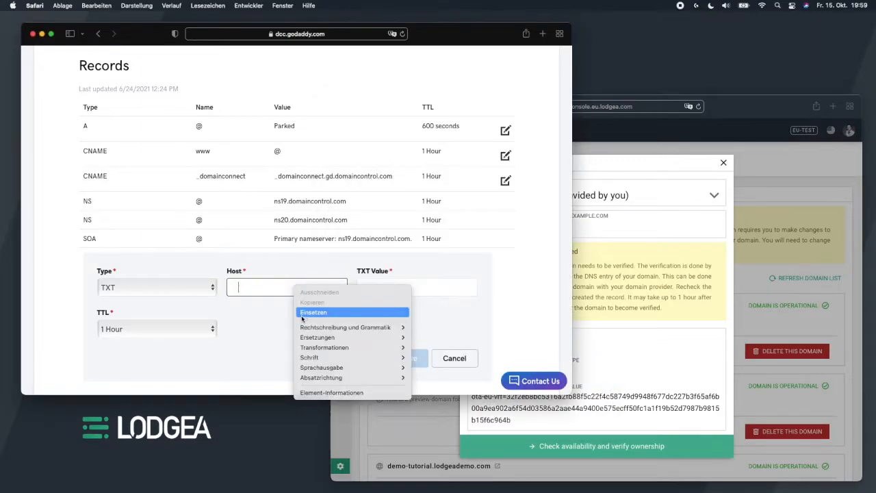
pyautogui.click(306, 310)
# Step: Copy the domain verification DNS record value from LODGEA into the TXT value of the new GoDaddy record
pyautogui.click(415, 287)
pyautogui.click(626, 351)
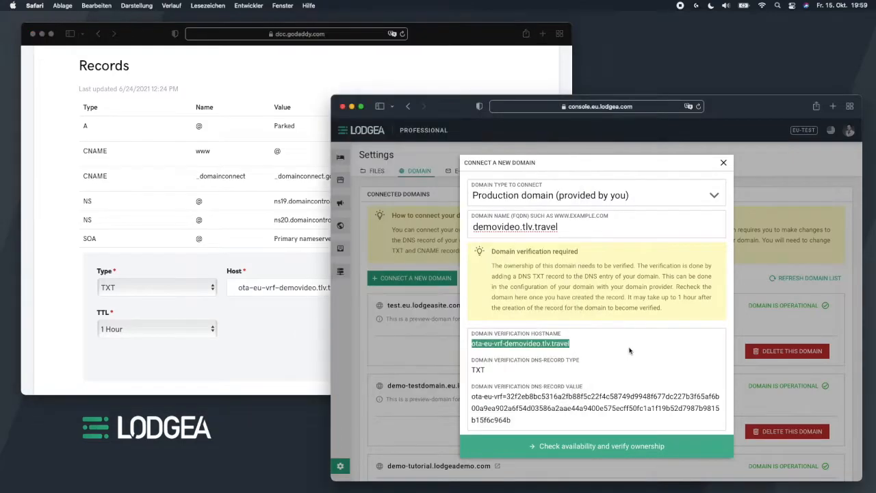
pyautogui.moveTo(513, 422); pyautogui.dragTo(473, 396)
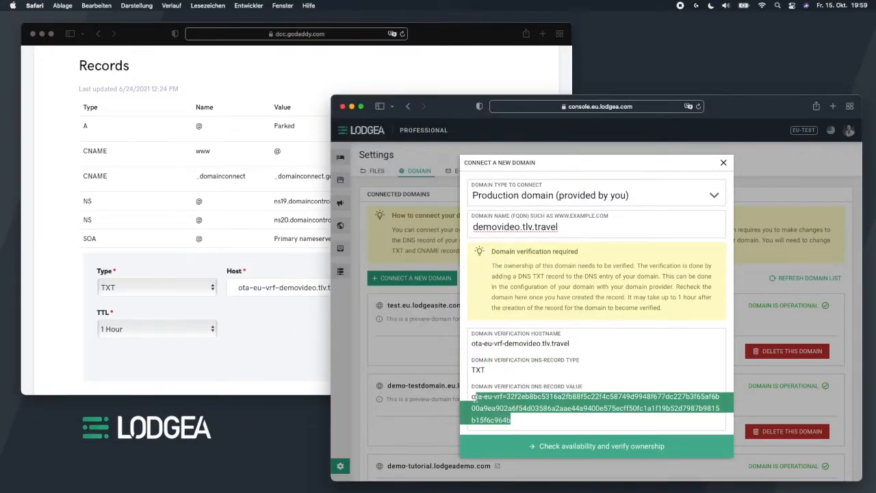
pyautogui.rightClick(477, 401)
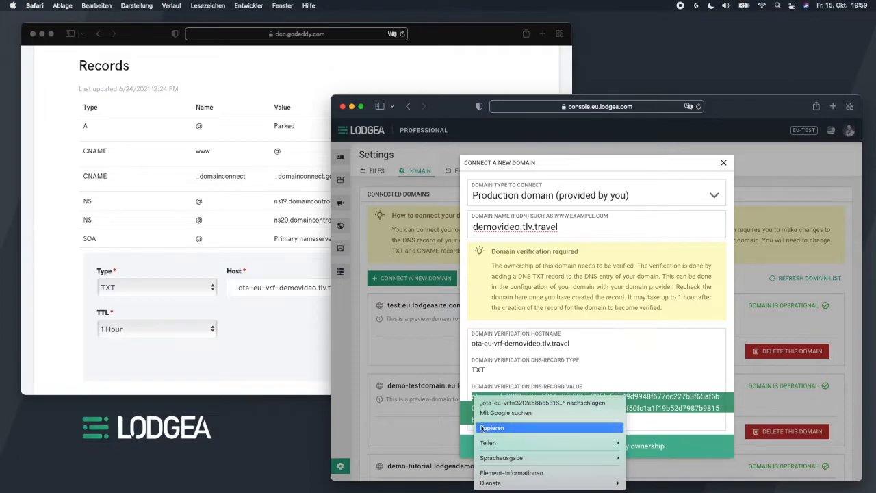
pyautogui.click(493, 428)
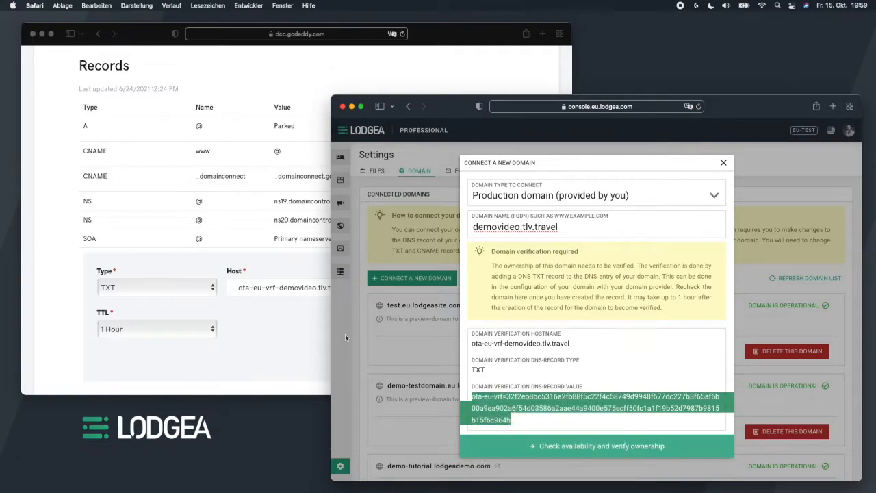
pyautogui.click(322, 335)
pyautogui.rightClick(398, 288)
pyautogui.click(417, 310)
pyautogui.click(201, 332)
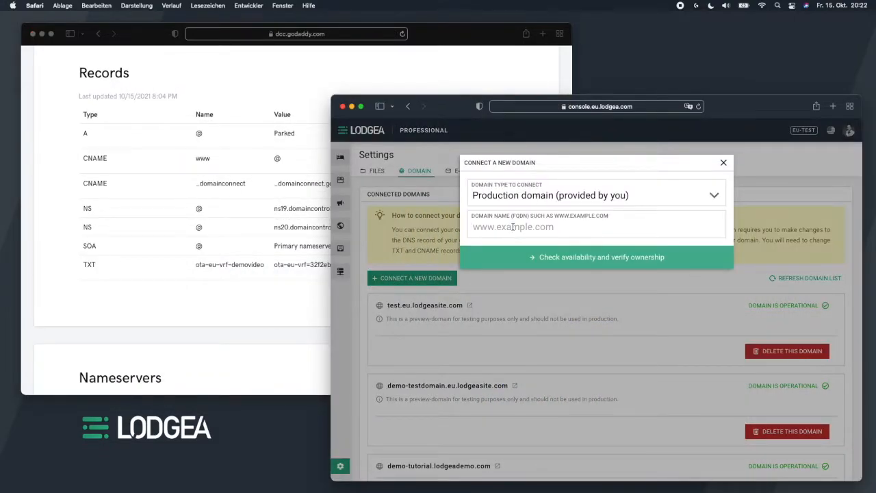
# Step: Enter demovideo.tlv.travel as the production domain in LODGEA and check its availability and ownership
pyautogui.write('demovideo.tlv.t')
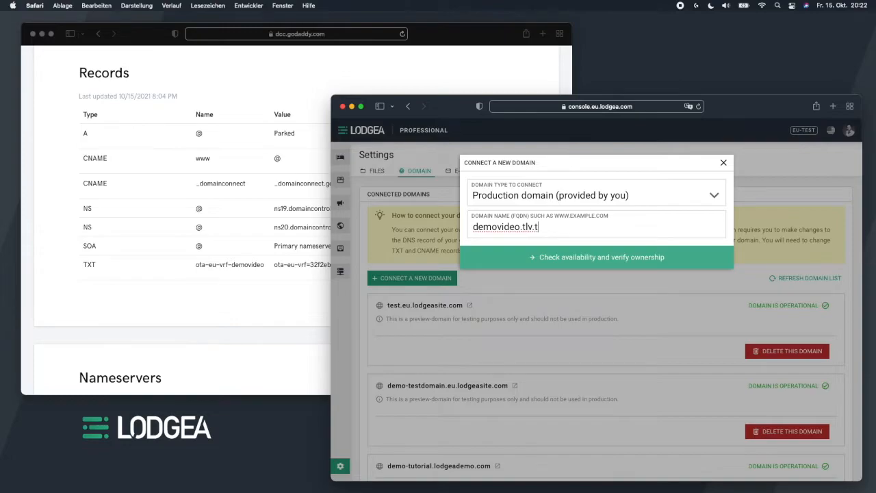
pyautogui.write('ravel')
pyautogui.click(565, 259)
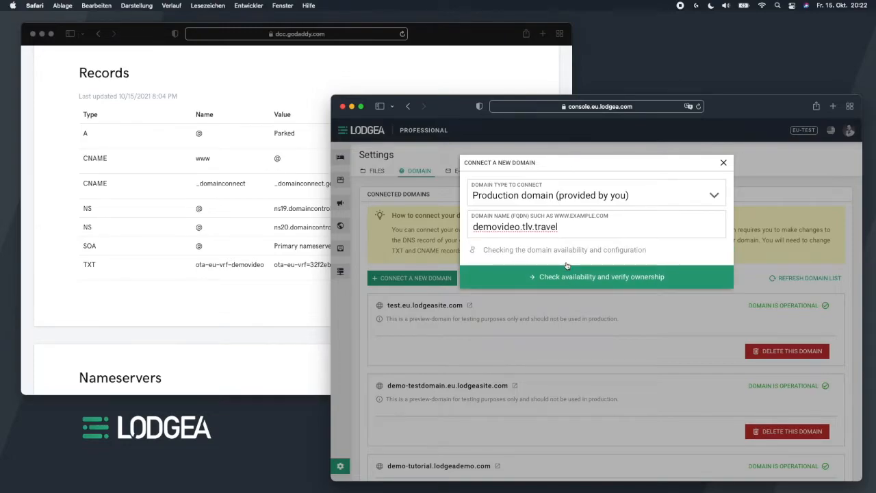
# Step: Choose Hebrew and ILS (Israeli shekel) for the site under demovideo.tlv.travel, and connect the domain
pyautogui.click(552, 263)
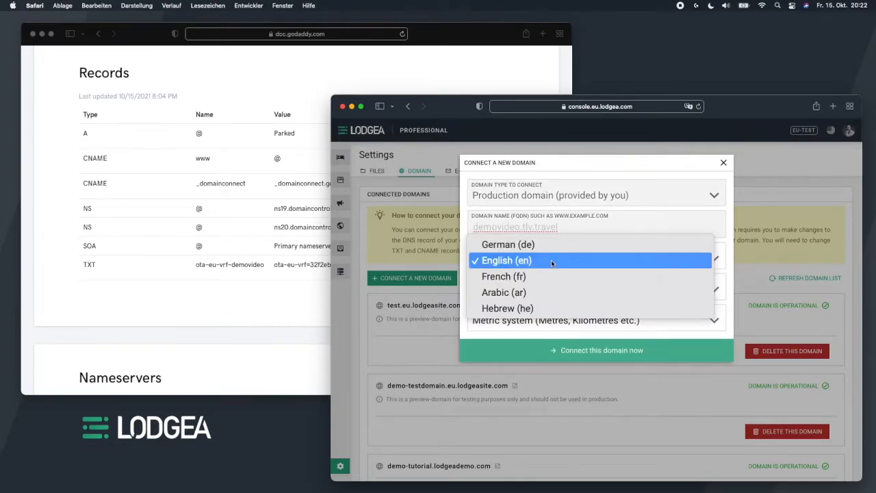
pyautogui.click(553, 307)
pyautogui.click(524, 291)
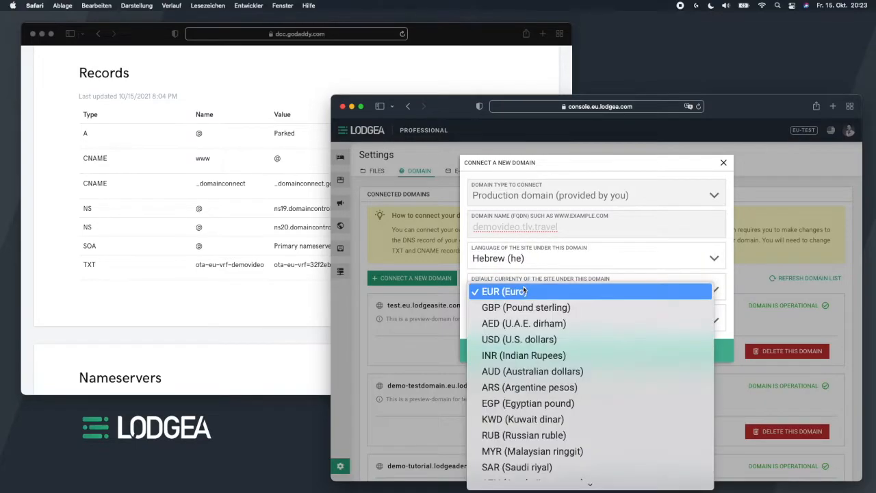
pyautogui.moveTo(553, 489)
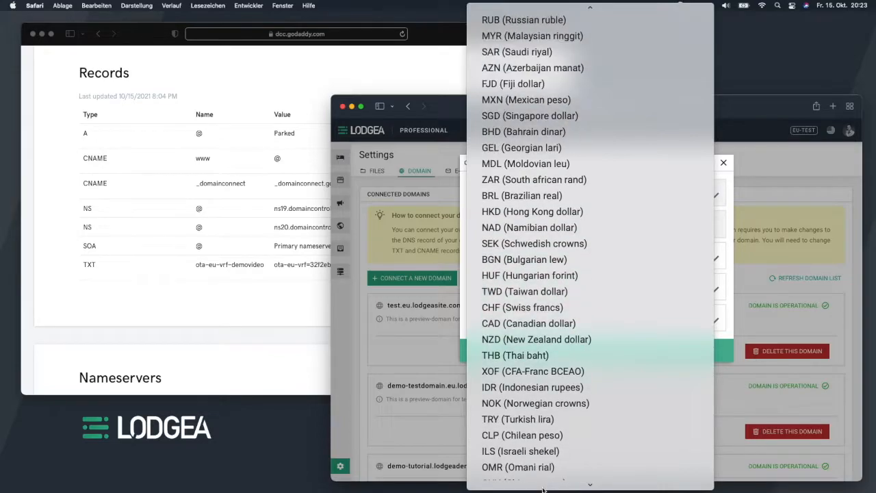
pyautogui.click(533, 385)
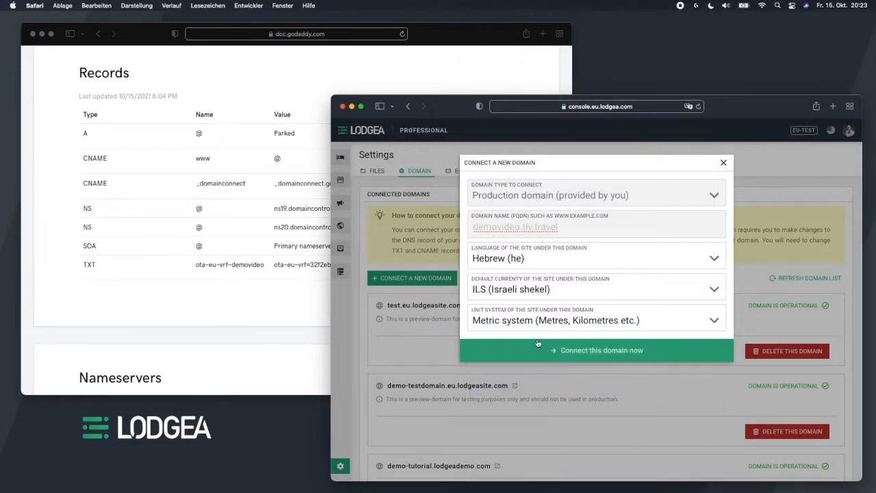
pyautogui.click(548, 349)
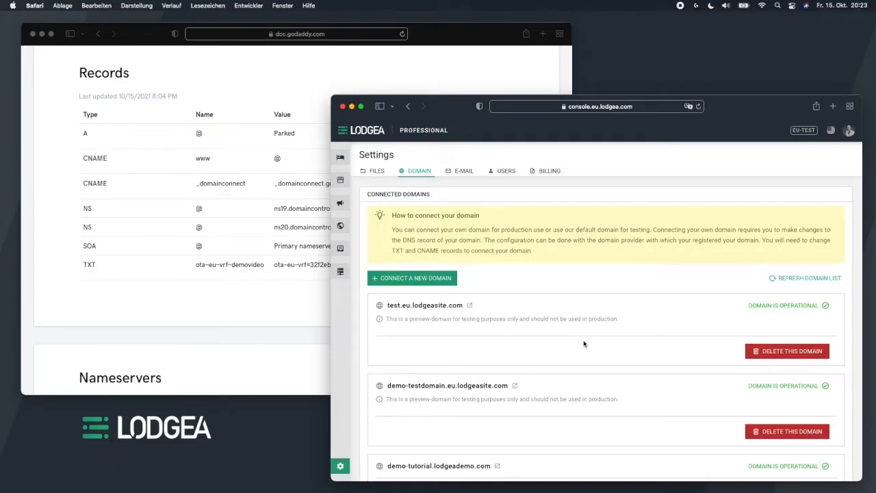
# Step: Find demovideo.tlv.travel among the connected domains, try opening its site, and return to its certificate validation details
pyautogui.scroll(-6, 578, 330)
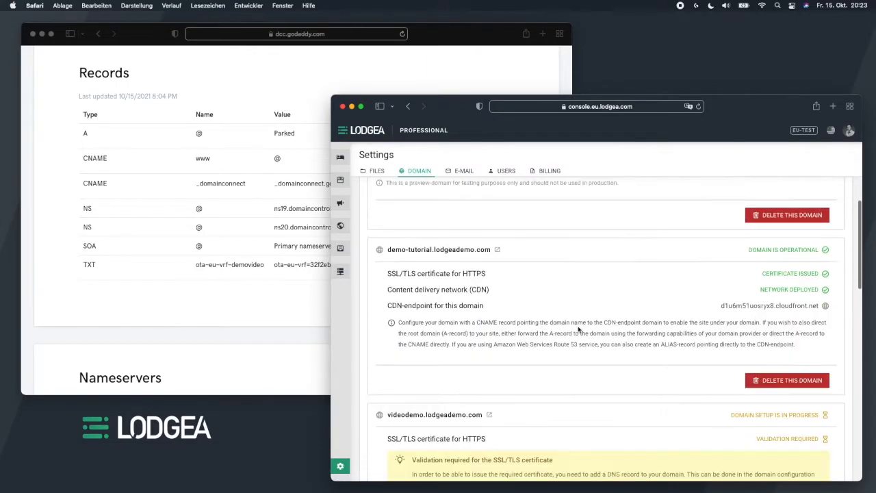
pyautogui.scroll(-10, 578, 327)
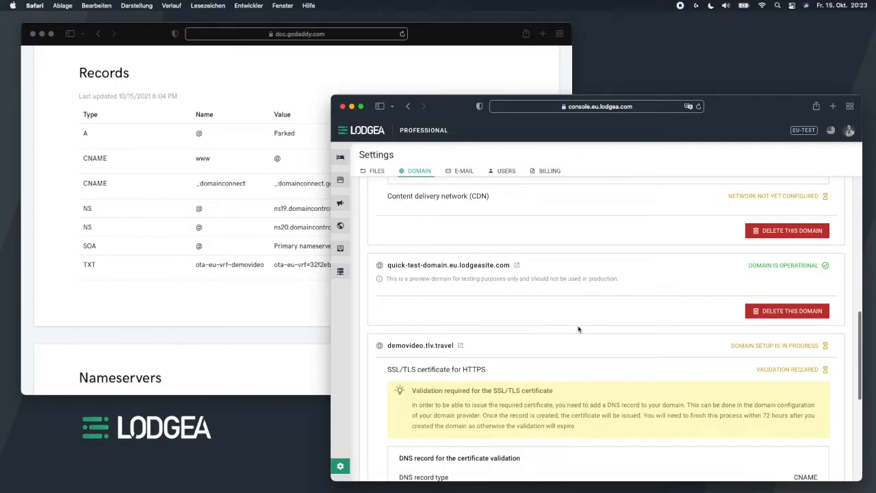
pyautogui.scroll(-1, 578, 330)
pyautogui.scroll(-3, 570, 326)
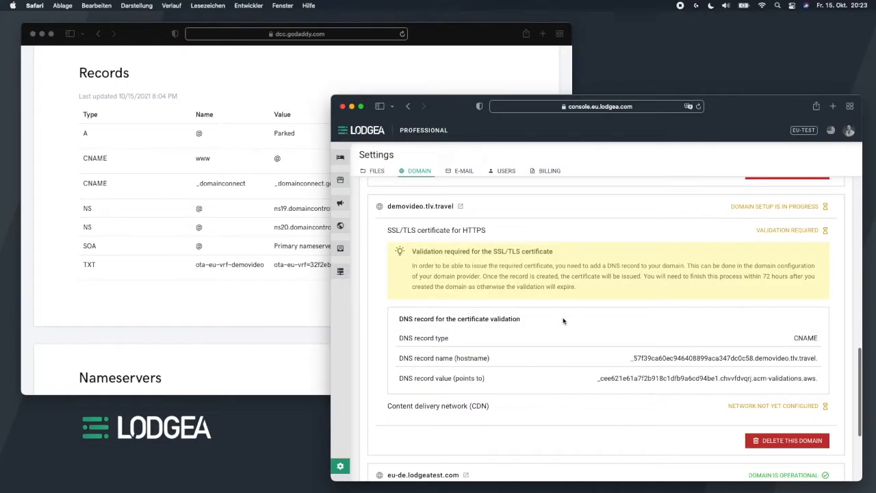
pyautogui.click(425, 206)
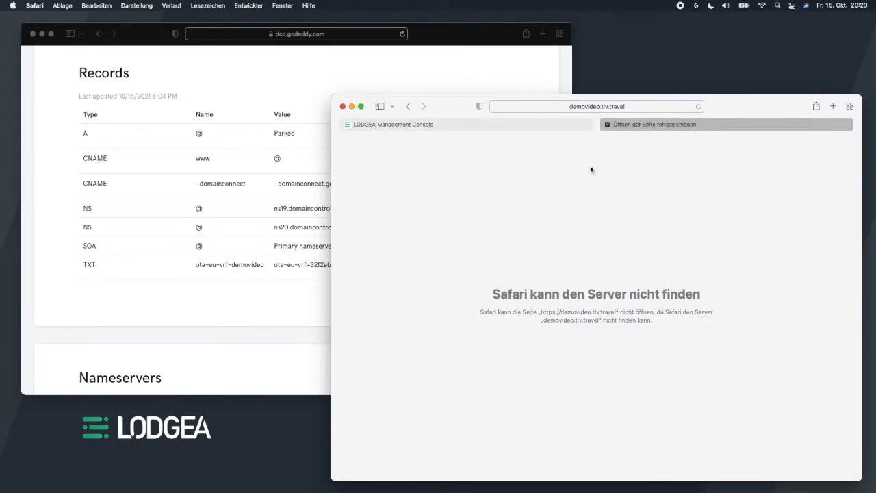
pyautogui.click(607, 124)
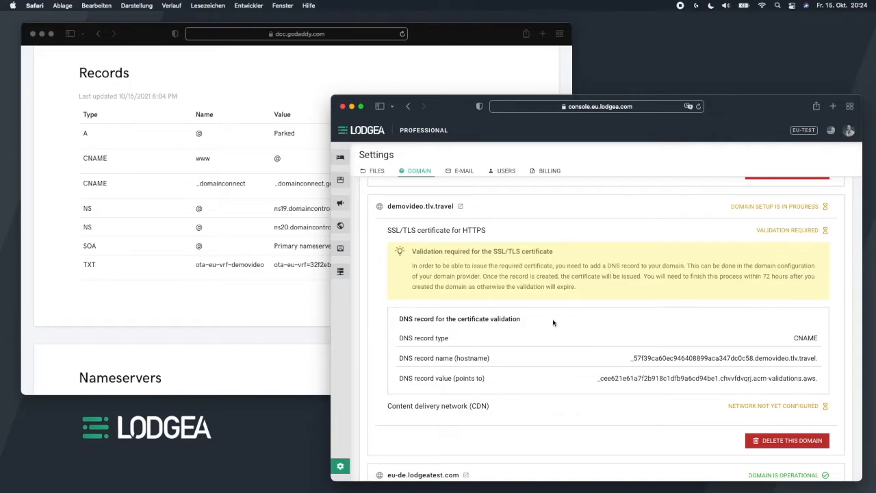
# Step: Switch to the GoDaddy records of the domain and start a new record of type CNAME
pyautogui.click(250, 309)
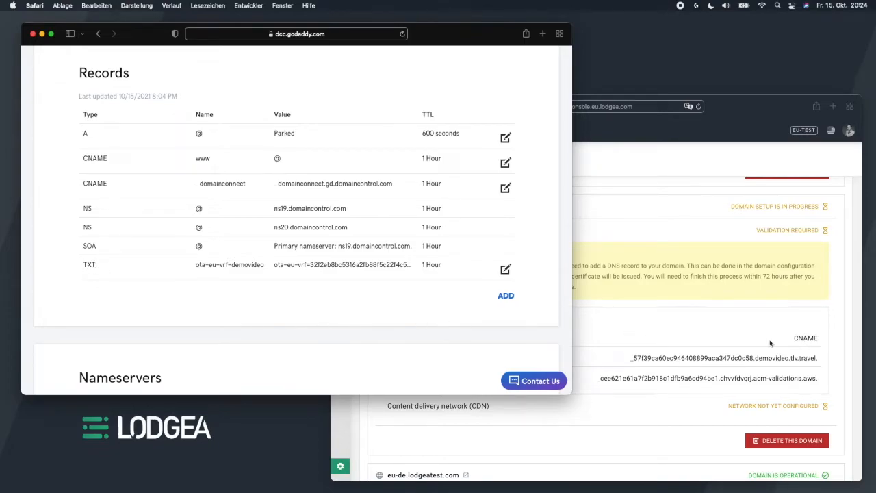
pyautogui.click(504, 297)
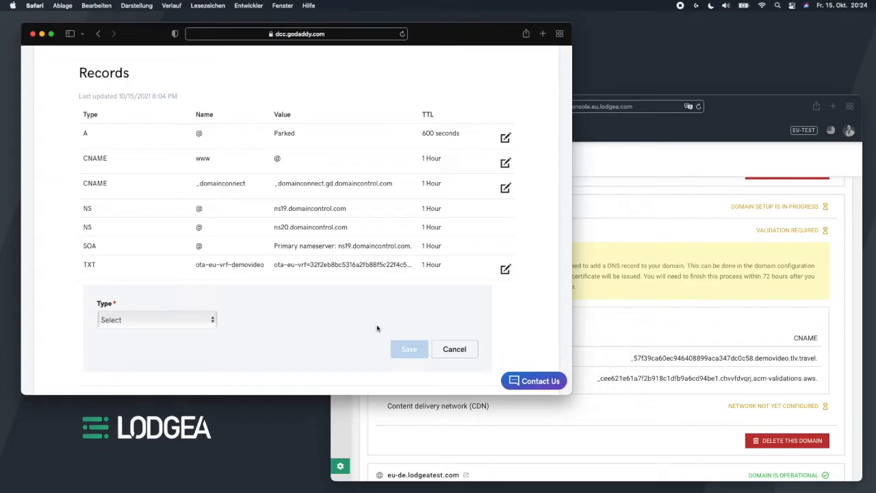
pyautogui.click(200, 320)
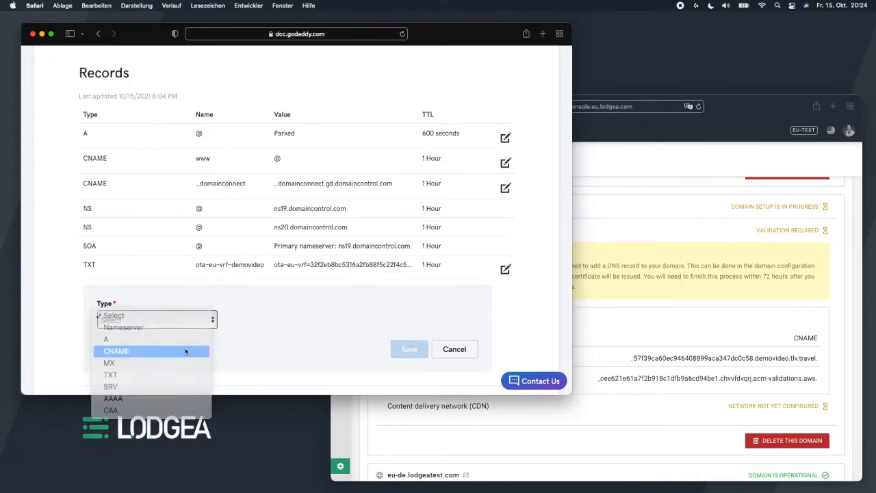
pyautogui.click(185, 351)
# Step: Copy the certificate validation record name from LODGEA, without the tlv.travel ending, into the host of the new GoDaddy CNAME record
pyautogui.click(691, 369)
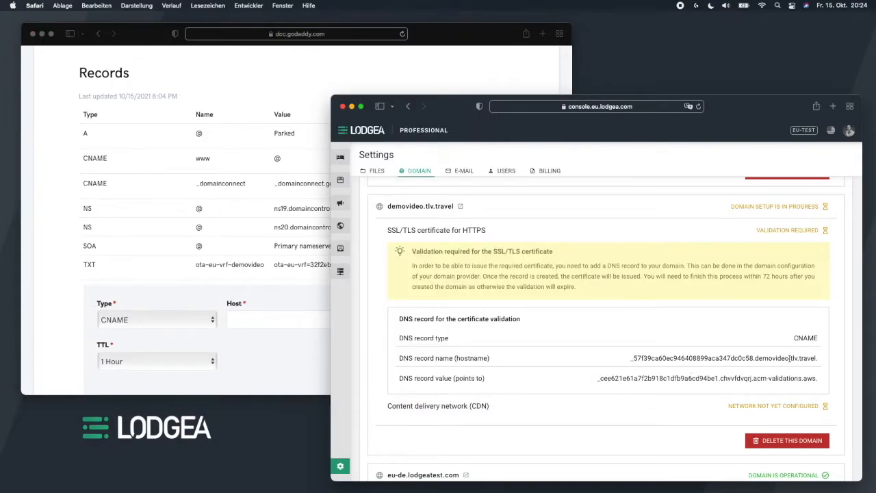
pyautogui.moveTo(790, 358); pyautogui.dragTo(628, 358)
pyautogui.press('super+c')
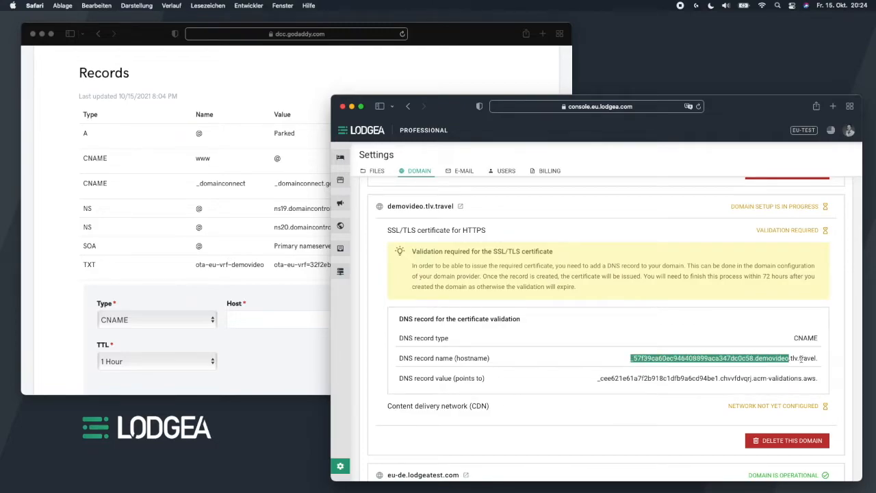
pyautogui.click(282, 320)
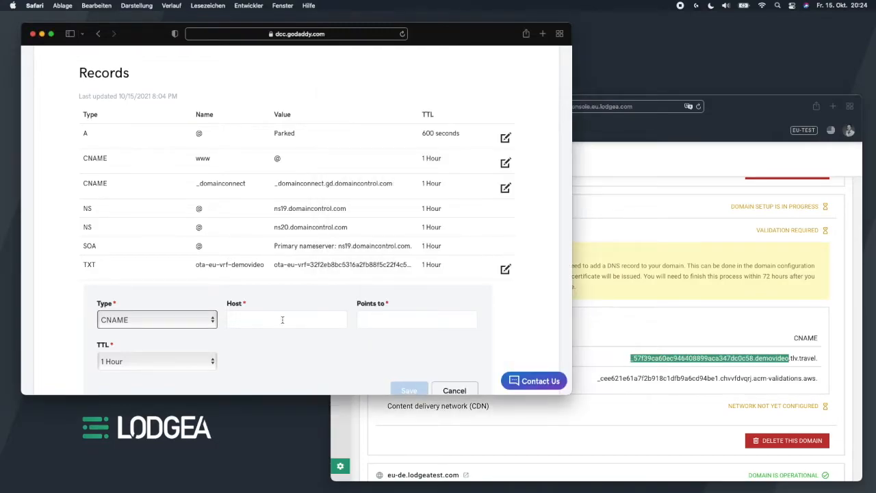
pyautogui.press('super+v')
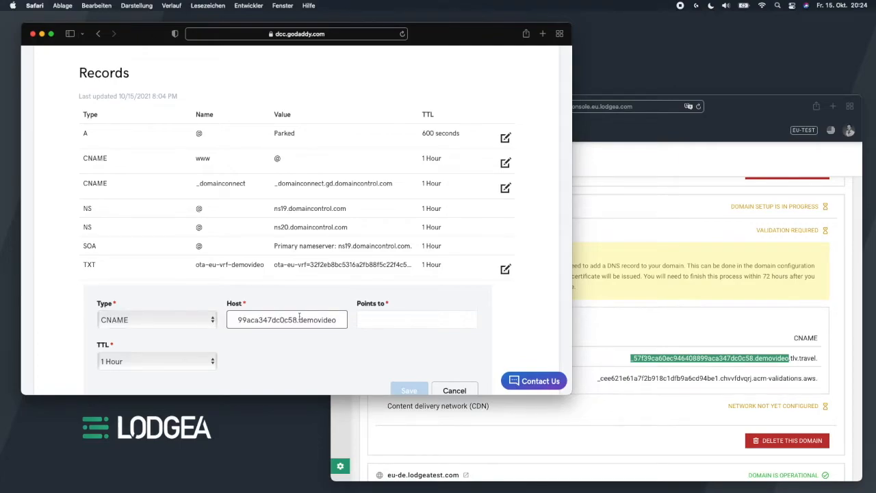
# Step: Copy the complete certificate validation record value from LODGEA into the points-to value of the new GoDaddy CNAME record
pyautogui.click(658, 382)
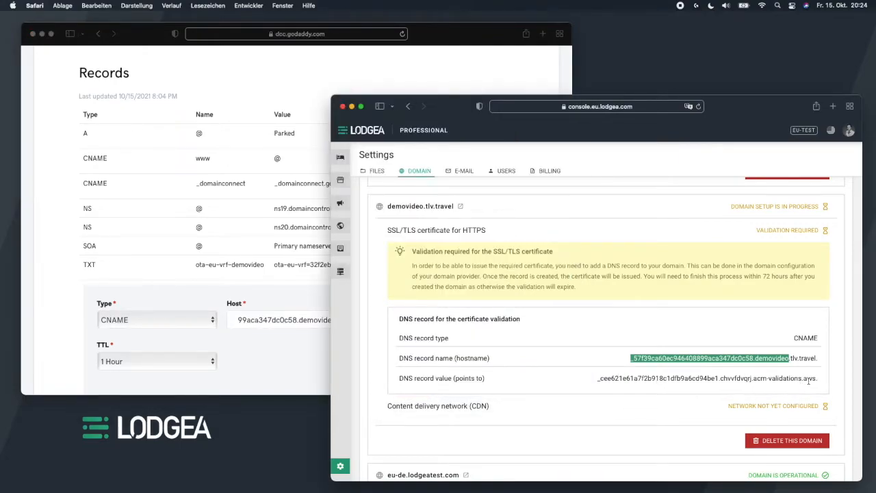
pyautogui.moveTo(817, 379); pyautogui.dragTo(604, 379)
pyautogui.doubleClick(611, 378)
pyautogui.tripleClick(610, 378)
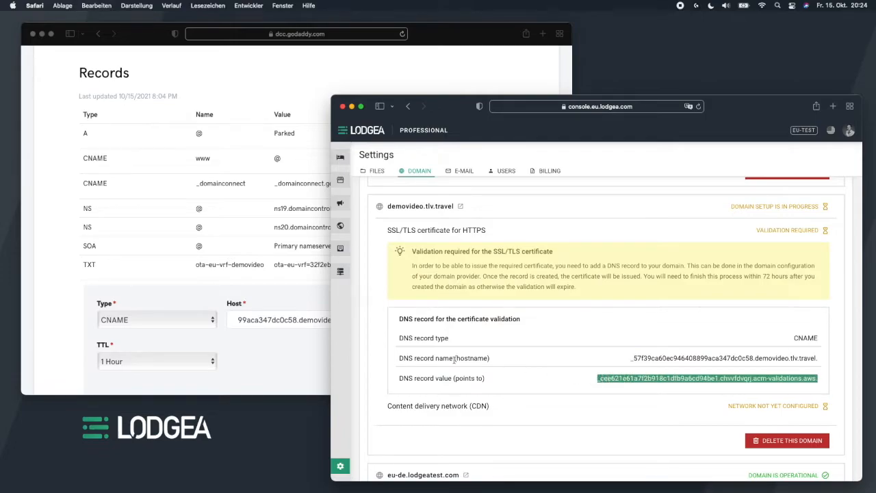
pyautogui.click(304, 348)
pyautogui.click(408, 317)
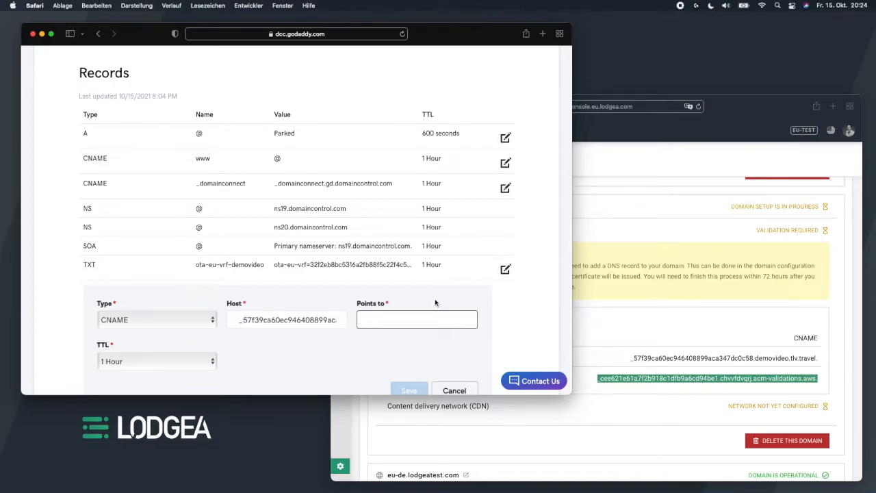
pyautogui.press('super+v')
pyautogui.click(500, 331)
# Step: Set the TTL of the new CNAME record to 1/2 Hour and save the record
pyautogui.scroll(-2, 179, 294)
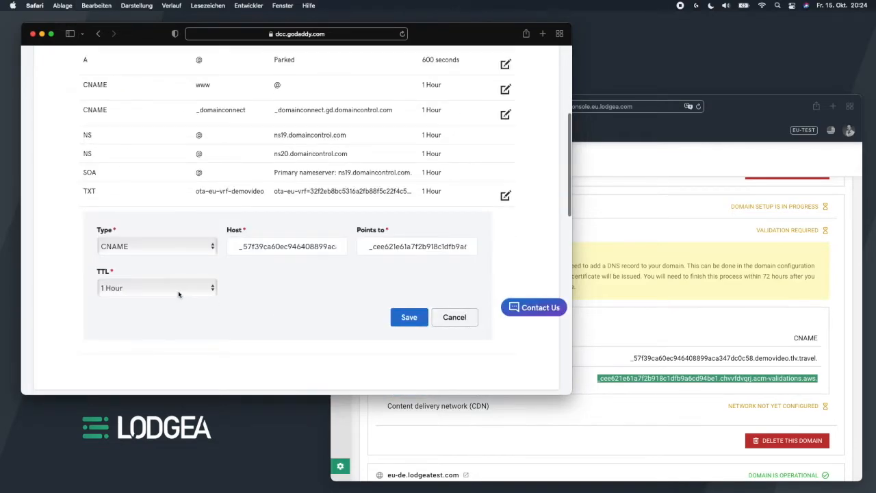
pyautogui.click(179, 293)
pyautogui.click(181, 272)
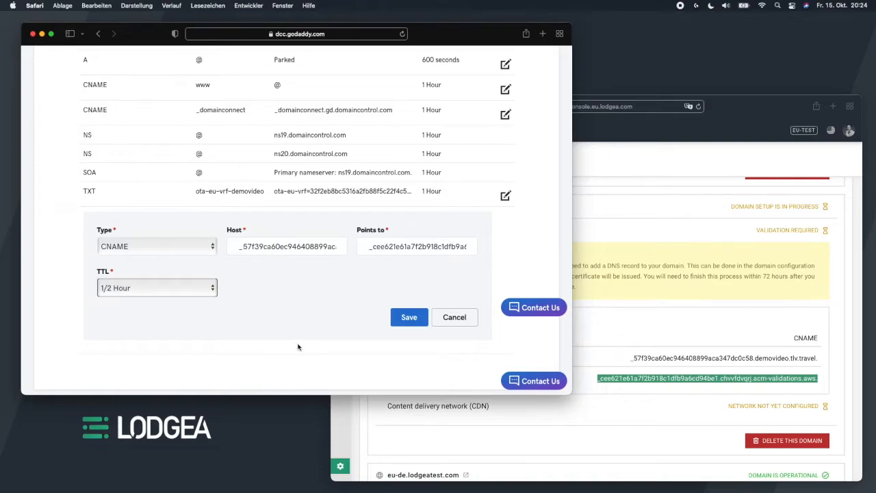
pyautogui.click(298, 347)
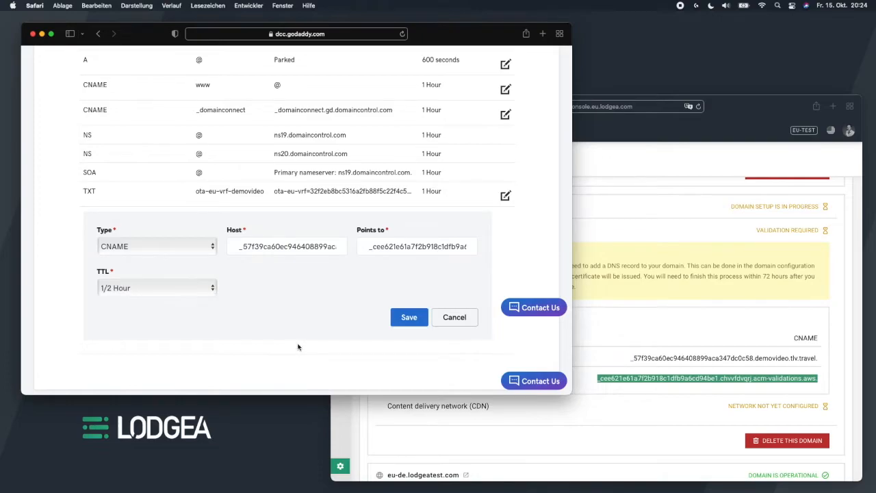
pyautogui.click(408, 319)
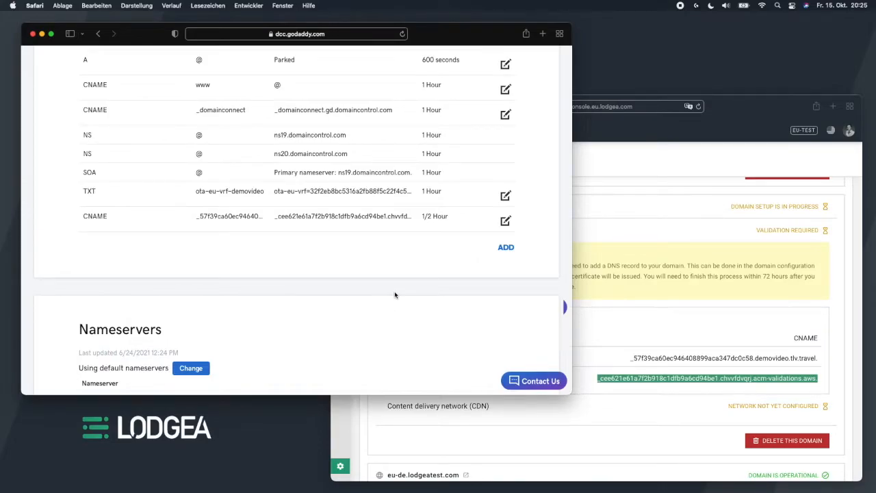
# Step: Switch back to LODGEA, refresh the connected domains and check the certificate validation status of demovideo.tlv.travel
pyautogui.scroll(-3, 308, 315)
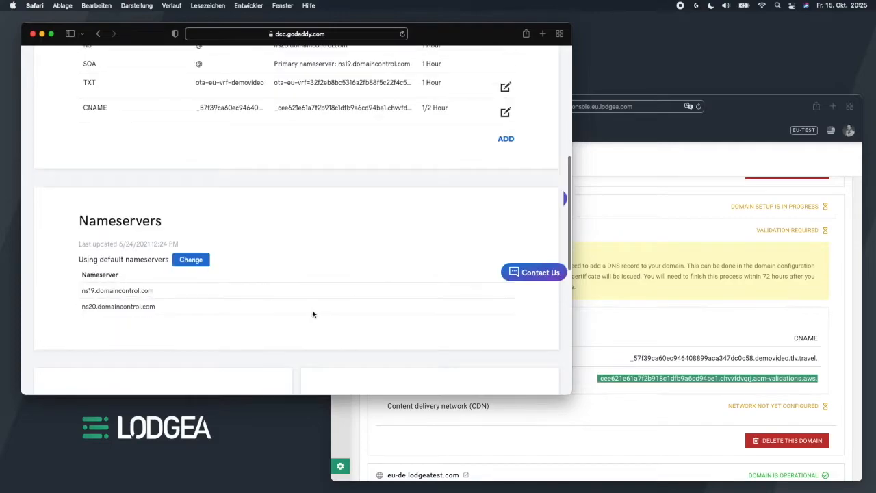
pyautogui.scroll(3, 356, 310)
pyautogui.click(719, 327)
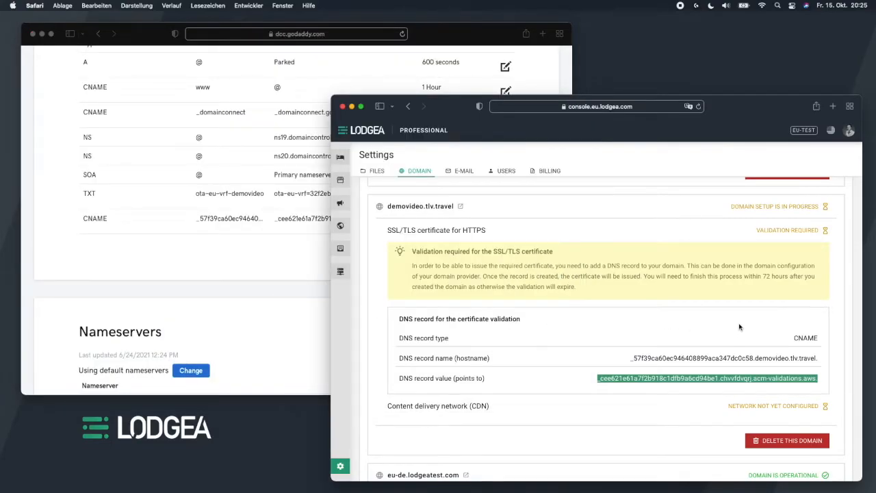
pyautogui.click(739, 325)
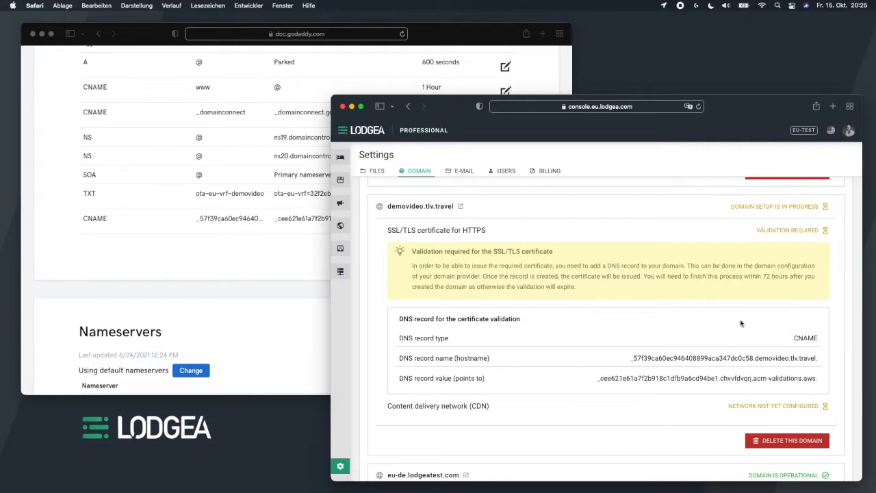
pyautogui.scroll(15, 741, 324)
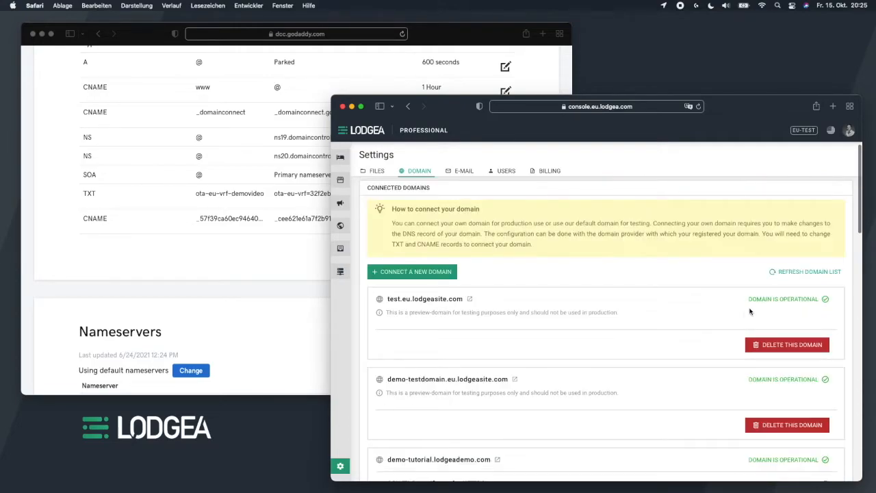
pyautogui.click(797, 273)
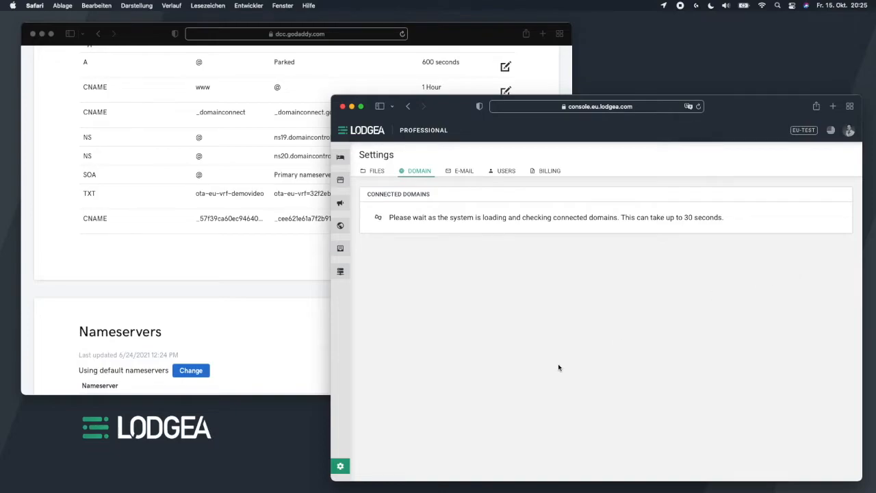
pyautogui.scroll(-10, 586, 319)
pyautogui.scroll(-10, 587, 315)
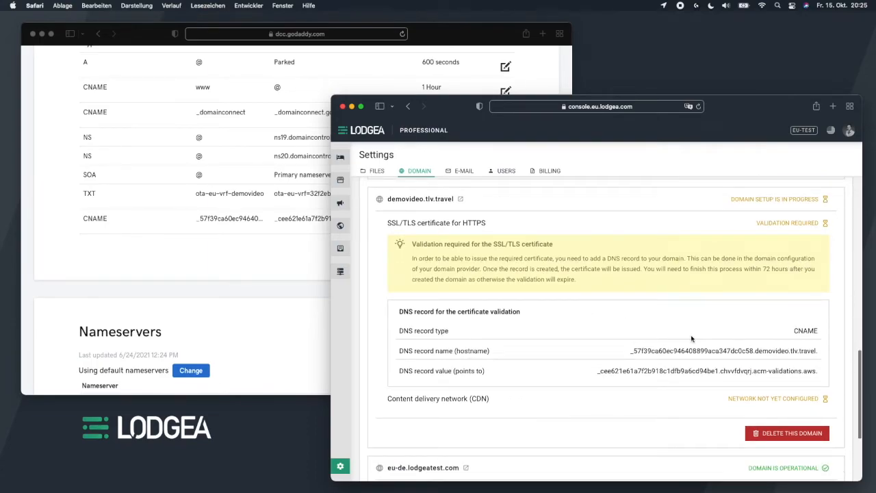
# Step: Refresh the connected domains again and recheck the setup status of demovideo.tlv.travel
pyautogui.scroll(10, 696, 341)
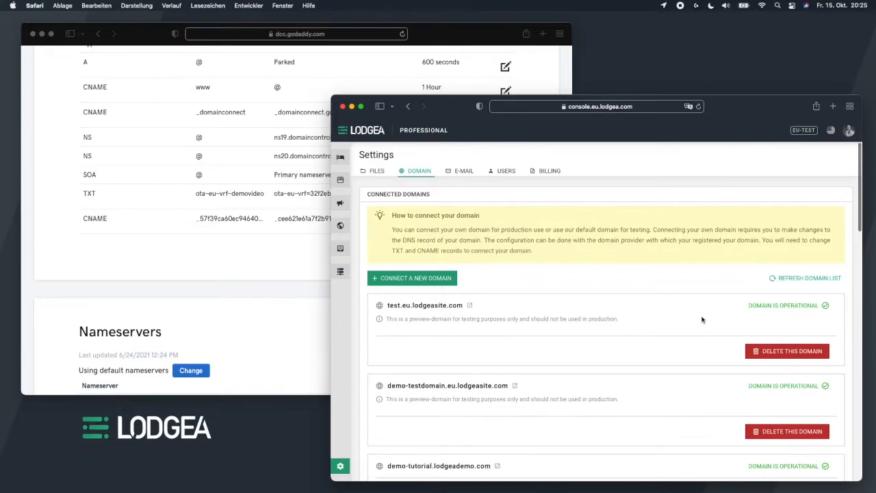
pyautogui.click(806, 279)
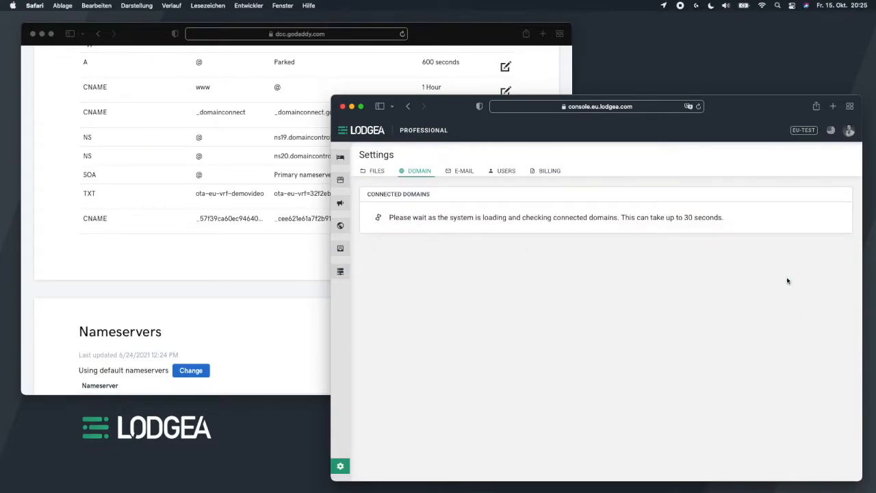
pyautogui.scroll(-10, 645, 349)
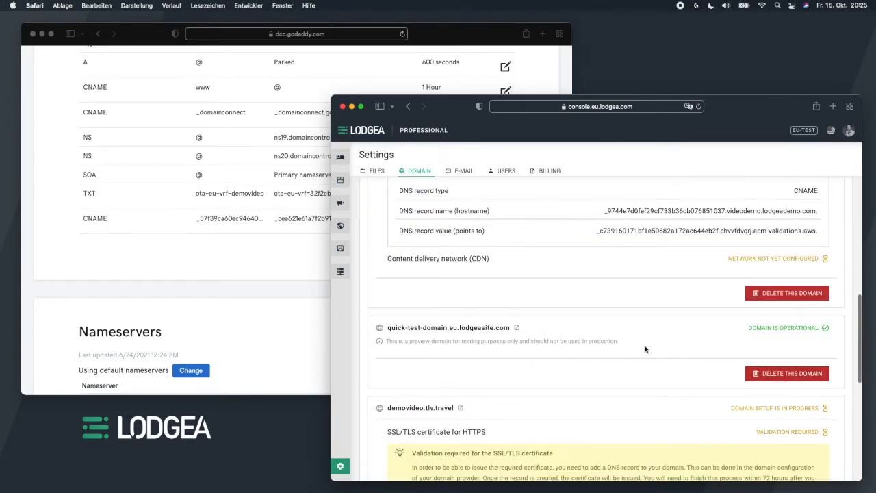
pyautogui.scroll(-1, 645, 350)
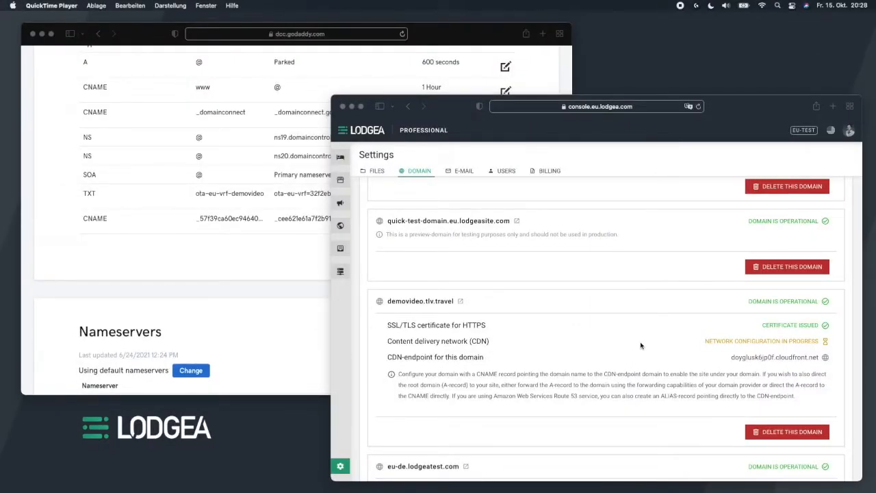
# Step: Refresh the domain list and examine the certificate and content delivery network status of demovideo.tlv.travel
pyautogui.click(641, 346)
pyautogui.scroll(5, 641, 346)
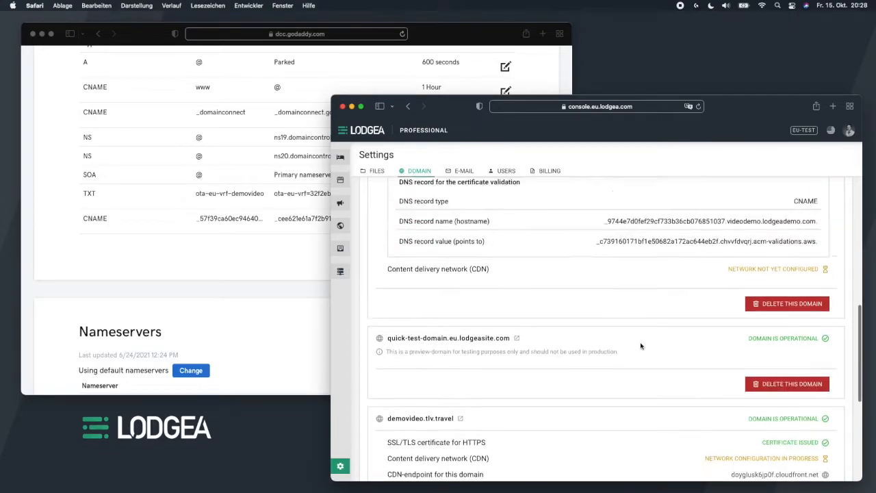
pyautogui.scroll(6, 640, 346)
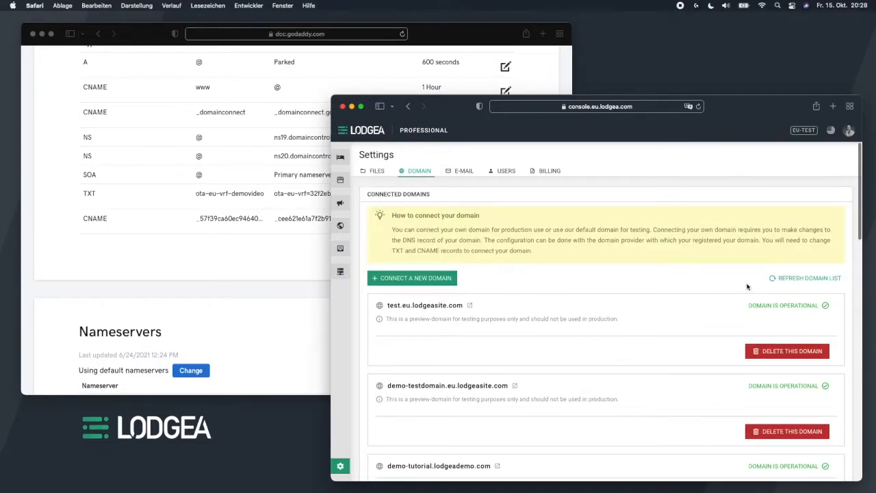
pyautogui.click(785, 278)
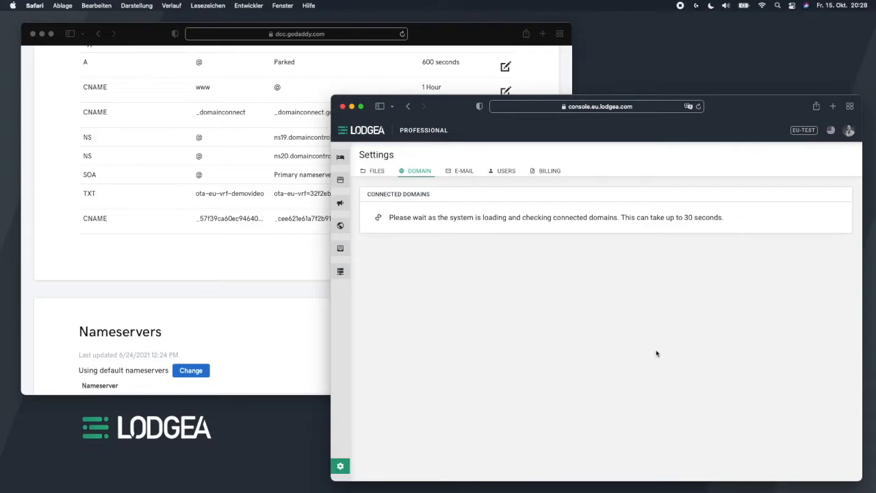
pyautogui.scroll(-5, 666, 346)
pyautogui.scroll(-5, 665, 346)
pyautogui.scroll(-2, 671, 336)
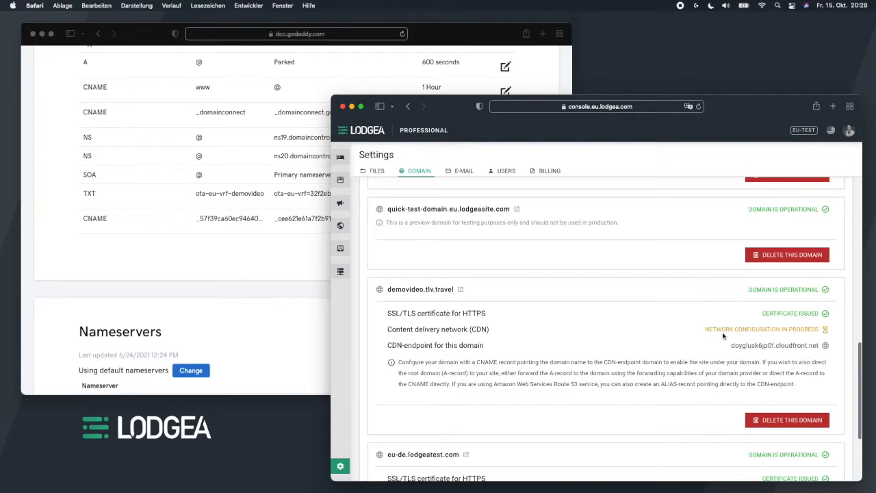
pyautogui.moveTo(706, 329); pyautogui.dragTo(815, 331)
pyautogui.click(774, 332)
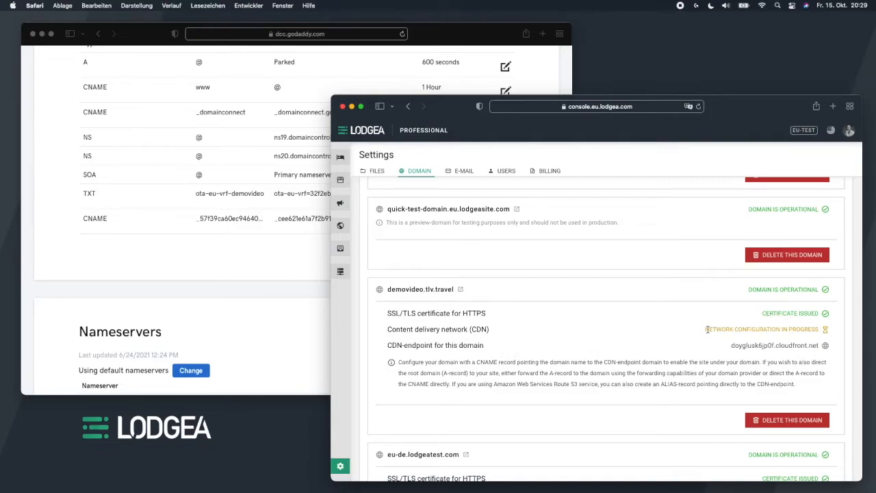
# Step: Refresh the domain list once more and locate the CDN endpoint details of demovideo.tlv.travel
pyautogui.scroll(15, 709, 328)
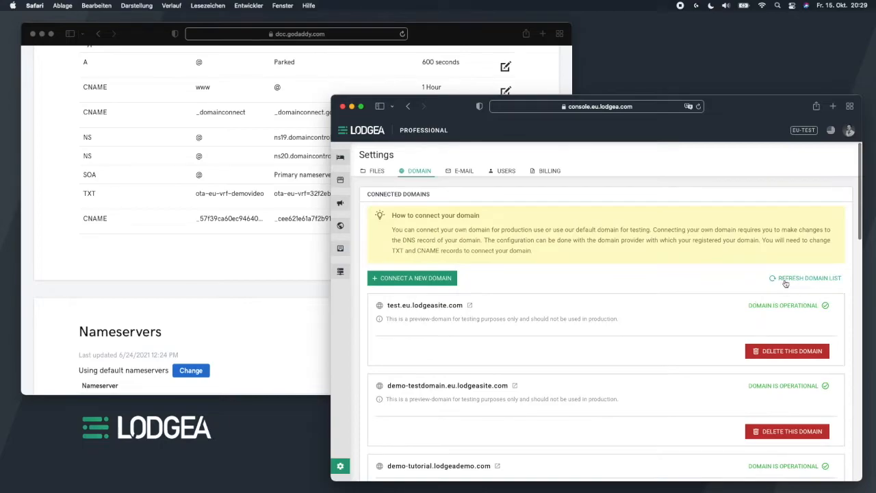
pyautogui.click(783, 281)
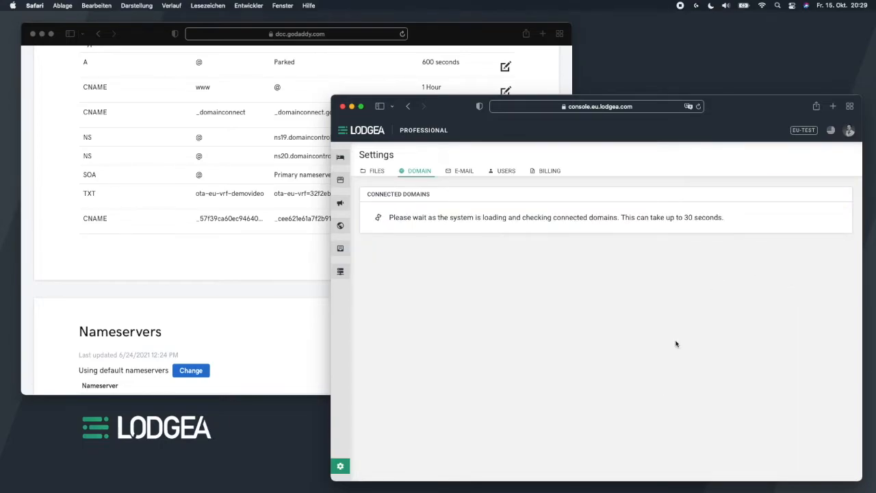
pyautogui.scroll(-10, 678, 354)
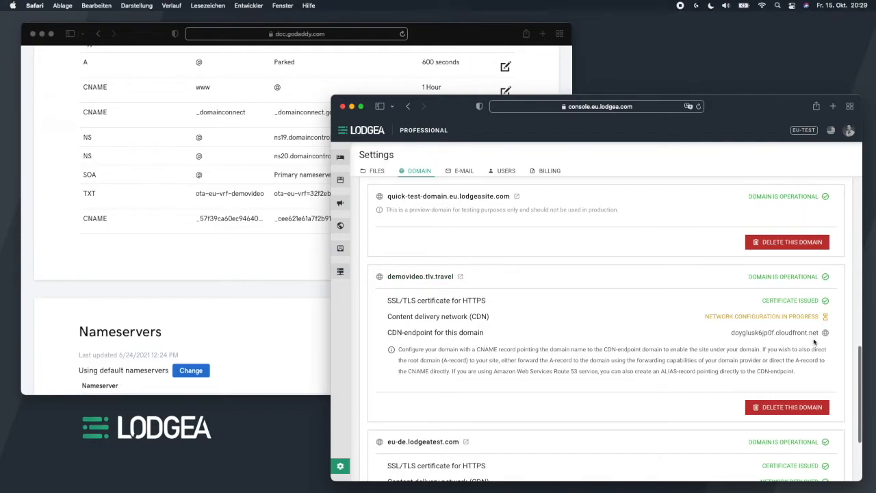
# Step: Copy the CDN endpoint doyglusk6jp0f.cloudfront.net of demovideo.tlv.travel and return to the GoDaddy DNS records
pyautogui.moveTo(818, 333); pyautogui.dragTo(731, 333)
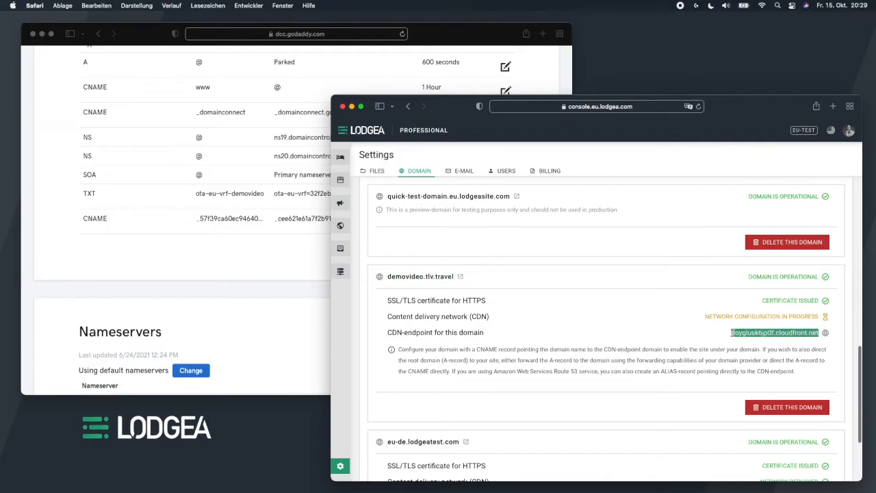
pyautogui.press('super+c')
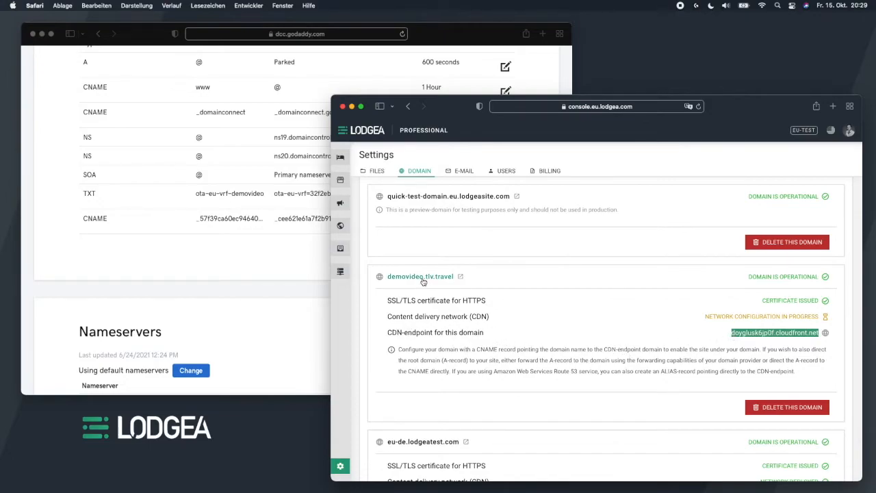
pyautogui.click(216, 257)
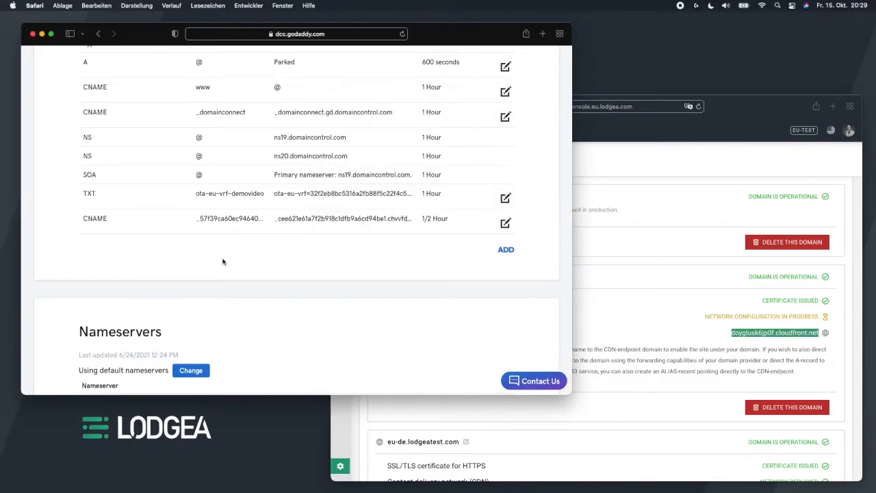
# Step: Start a new DNS record of type CNAME with the host demovideo
pyautogui.click(506, 251)
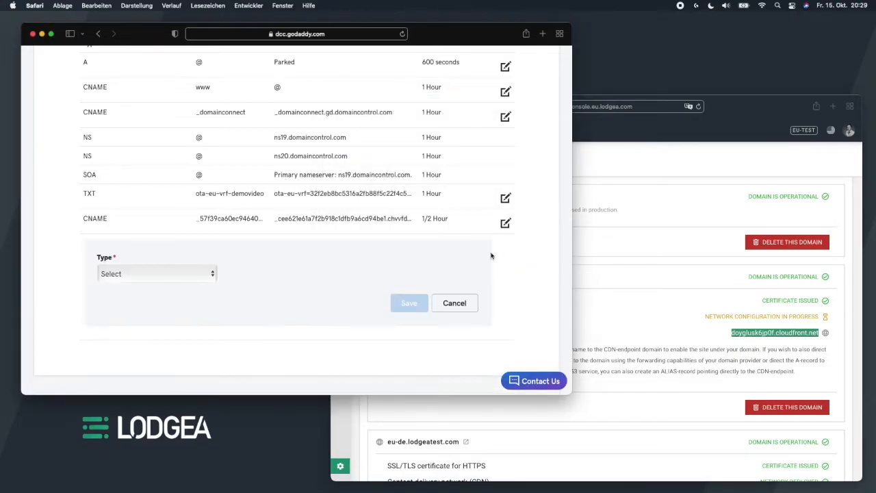
pyautogui.click(181, 278)
pyautogui.click(172, 307)
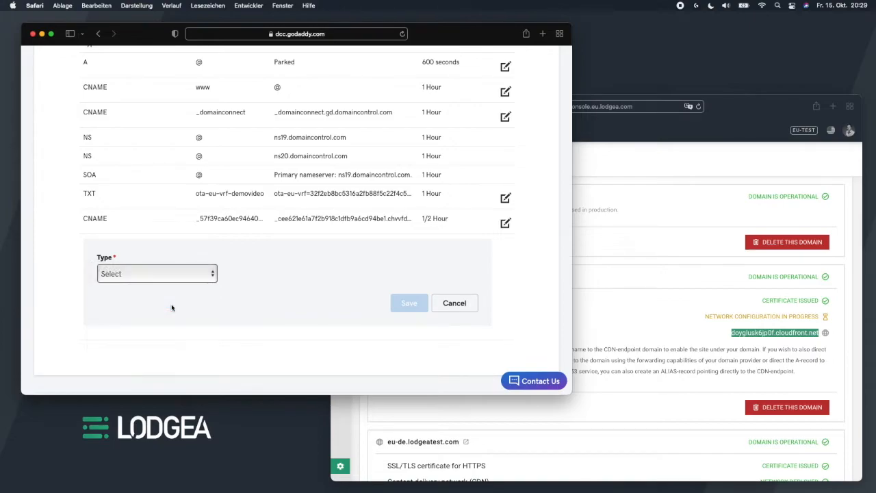
pyautogui.click(296, 279)
pyautogui.write('demovideo')
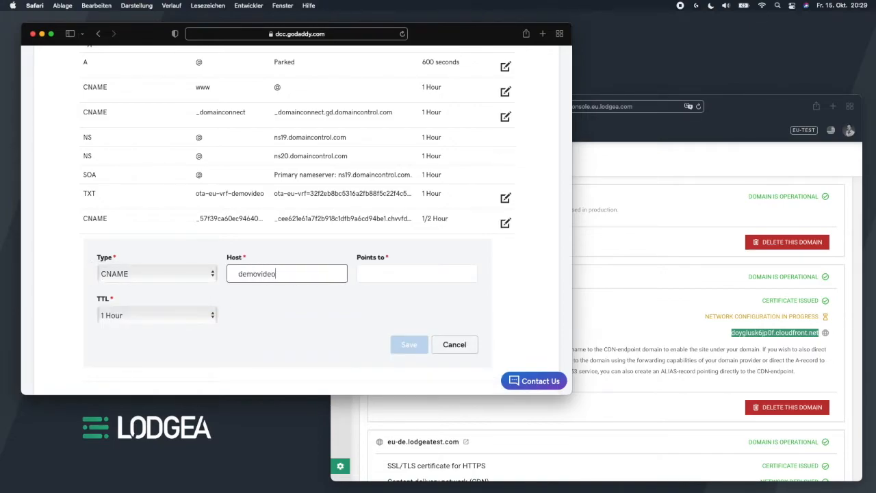
# Step: Point the CNAME record to doyglusk6jp0f.cloudfront.net with a TTL of 1/2 Hour and save it
pyautogui.click(590, 308)
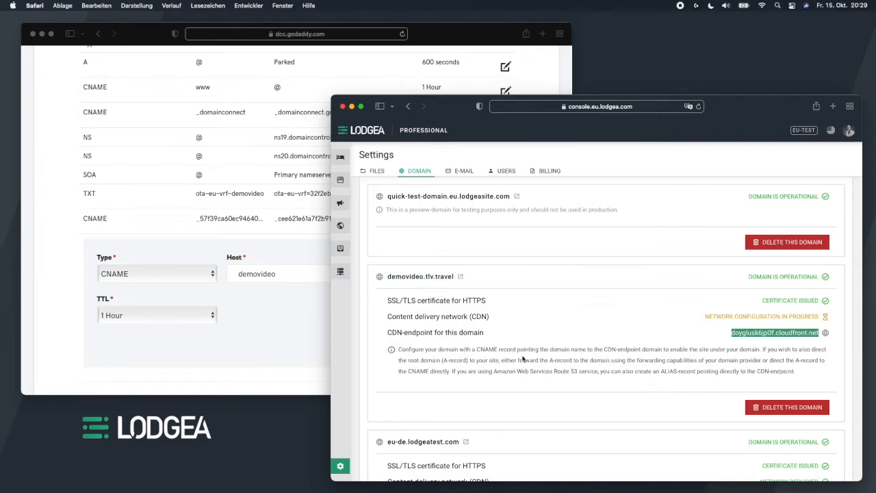
pyautogui.click(293, 335)
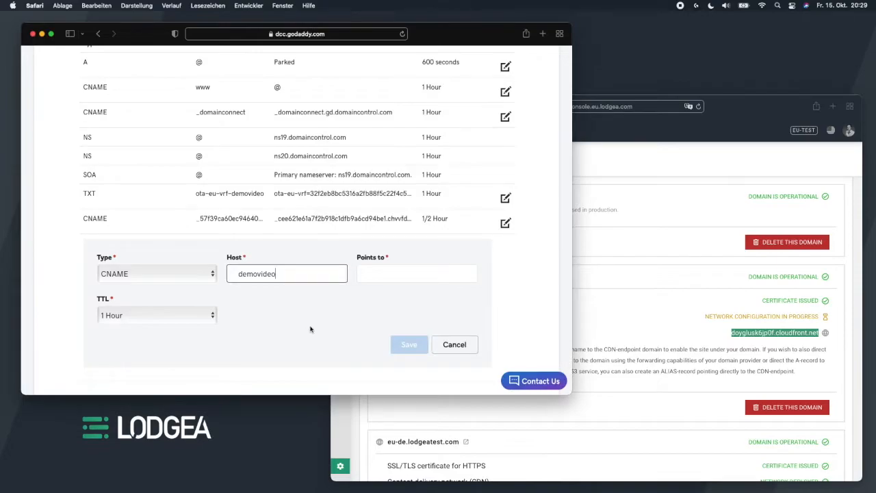
pyautogui.click(411, 272)
pyautogui.press('super+v')
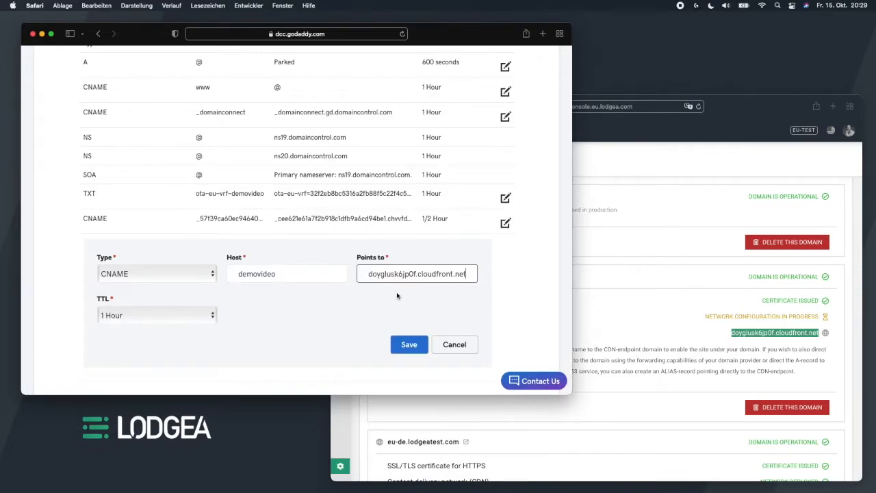
pyautogui.click(204, 319)
pyautogui.click(171, 296)
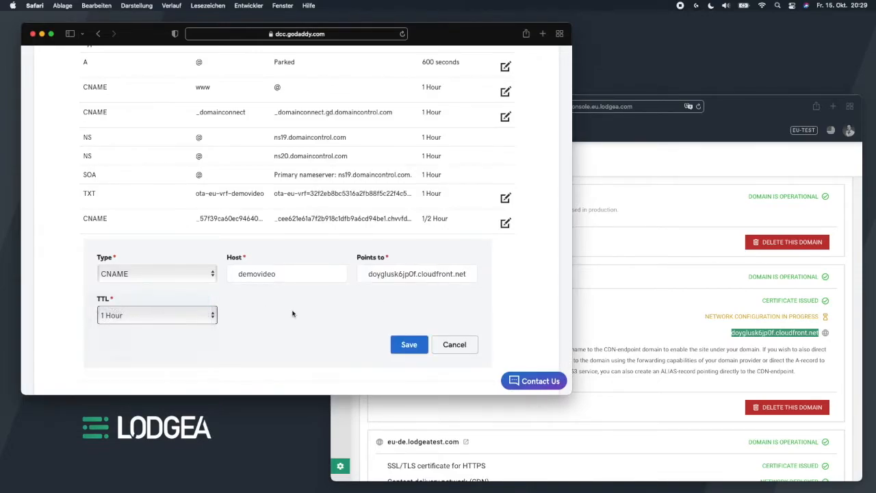
pyautogui.click(408, 346)
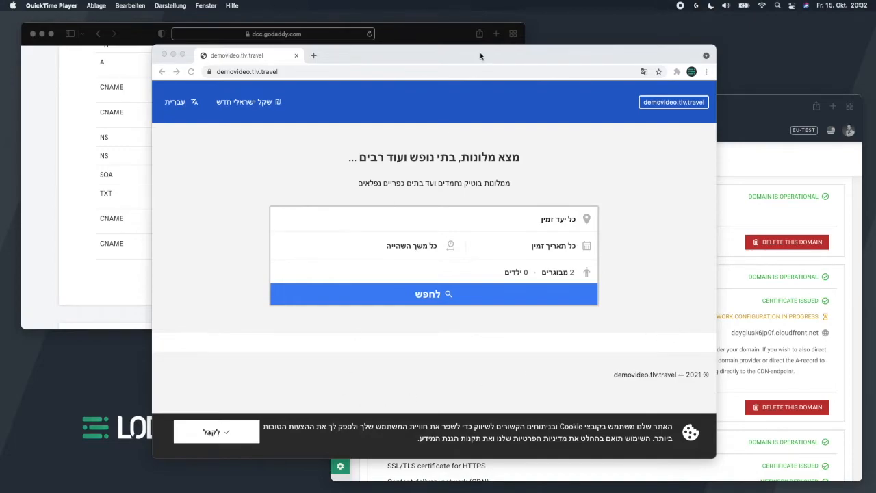
# Step: Return to the LODGEA domain settings and refresh the list of connected domains
pyautogui.moveTo(480, 55); pyautogui.dragTo(465, 58)
pyautogui.click(733, 334)
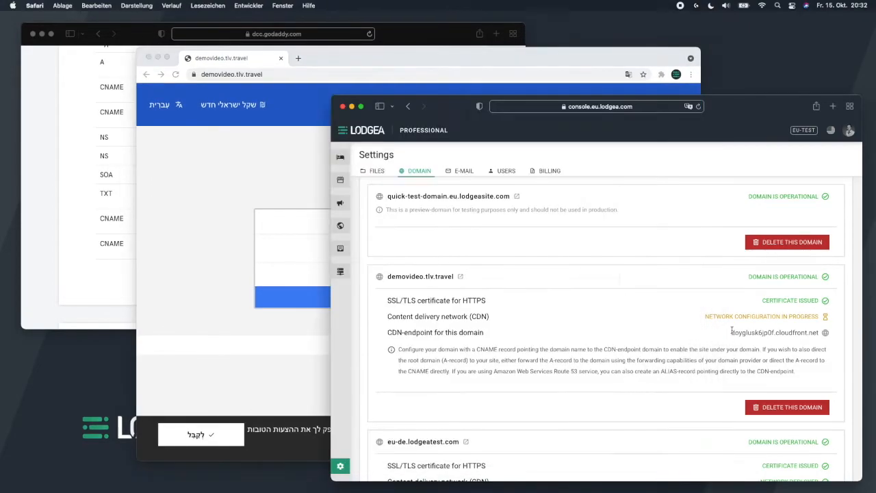
pyautogui.scroll(3, 727, 329)
pyautogui.scroll(10, 727, 329)
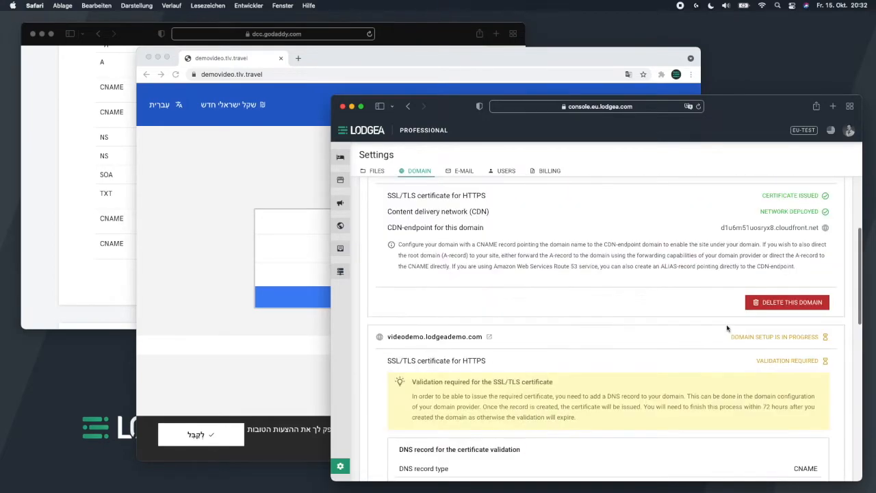
pyautogui.scroll(3, 728, 329)
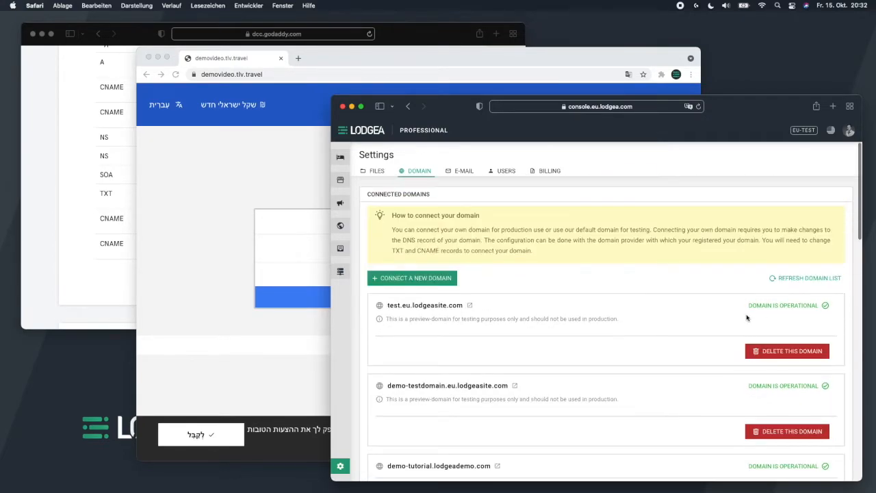
pyautogui.click(815, 279)
# Step: Locate demovideo.tlv.travel in the connected domains and examine its content delivery network status and CDN endpoint
pyautogui.click(230, 143)
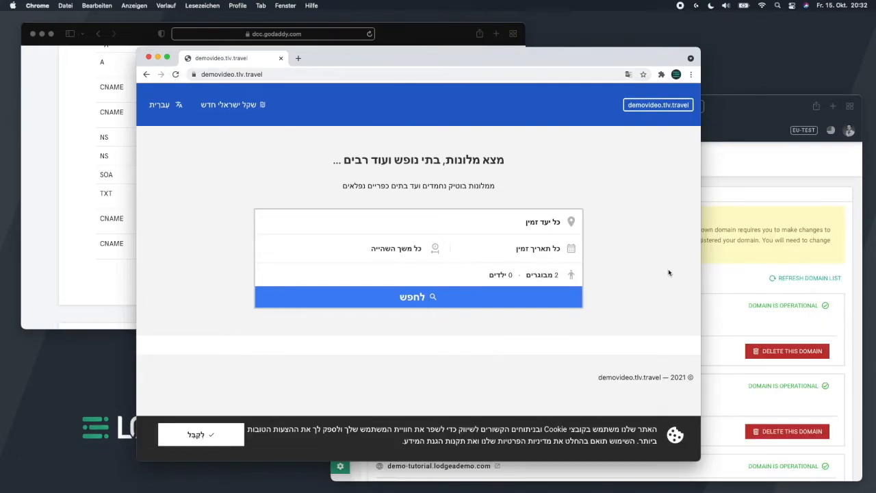
pyautogui.click(740, 291)
pyautogui.scroll(-5, 688, 316)
pyautogui.scroll(-10, 687, 316)
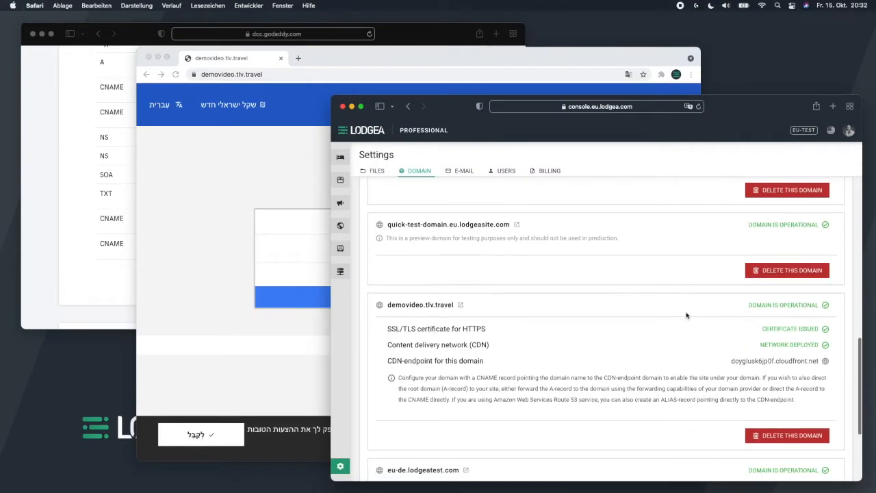
pyautogui.scroll(-1, 704, 379)
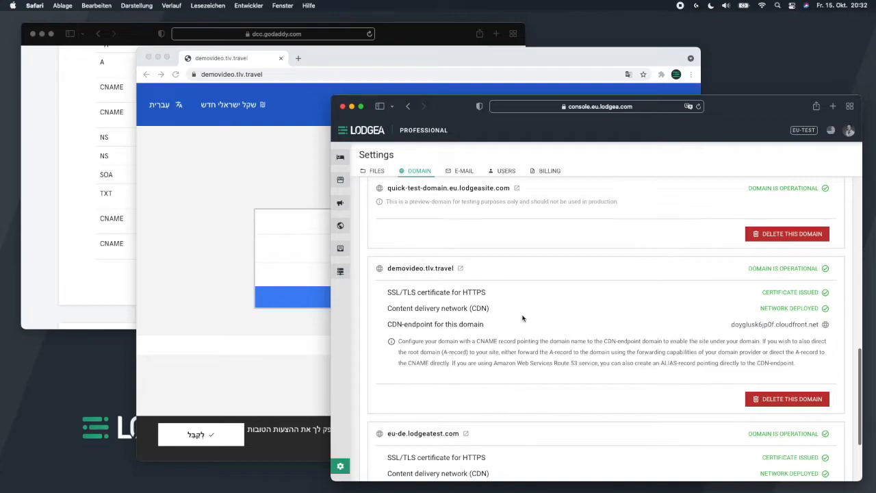
pyautogui.moveTo(767, 309); pyautogui.dragTo(814, 324)
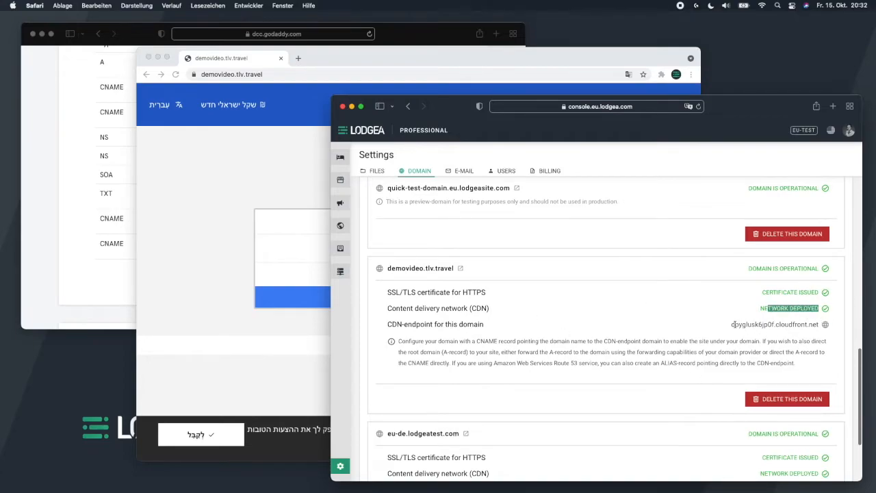
pyautogui.click(731, 296)
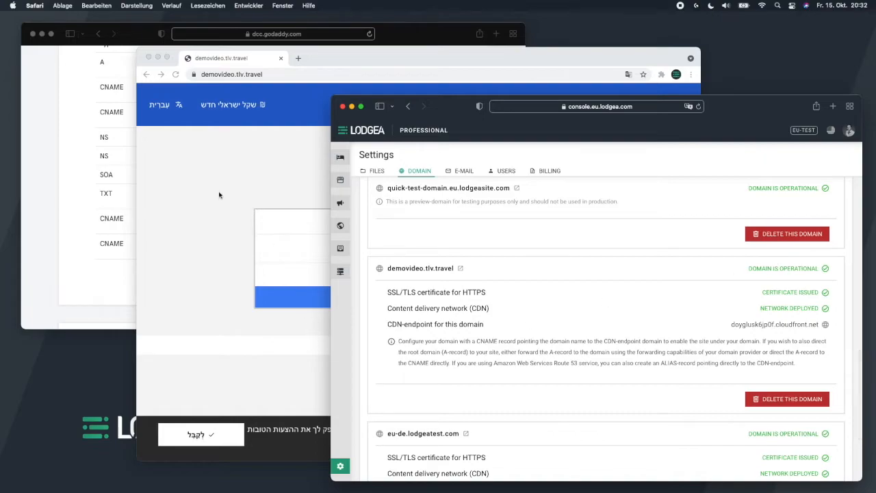
# Step: Switch to Chrome, inspect the connection security and SSL certificate of demovideo.tlv.travel, and close the certificate details
pyautogui.click(254, 218)
pyautogui.click(193, 75)
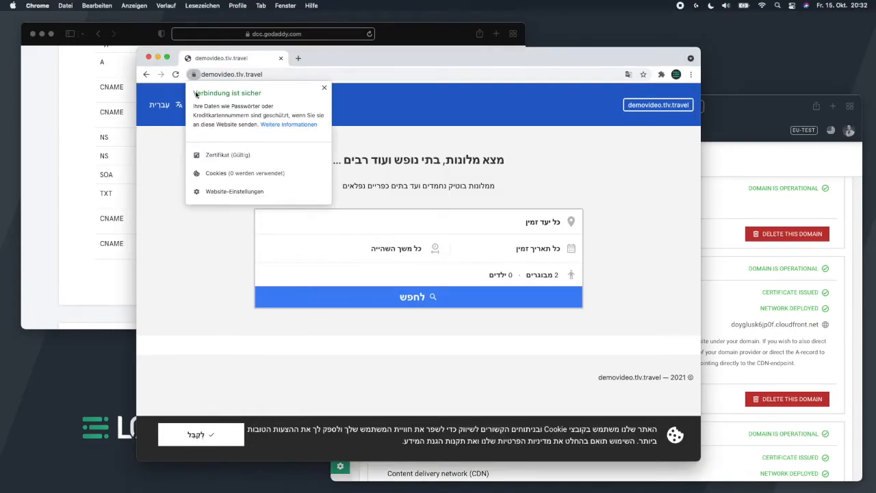
pyautogui.click(240, 152)
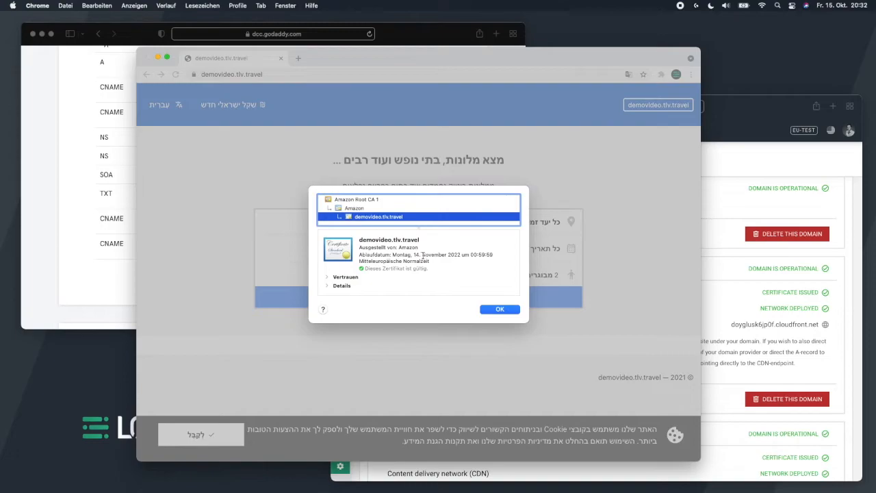
pyautogui.click(494, 309)
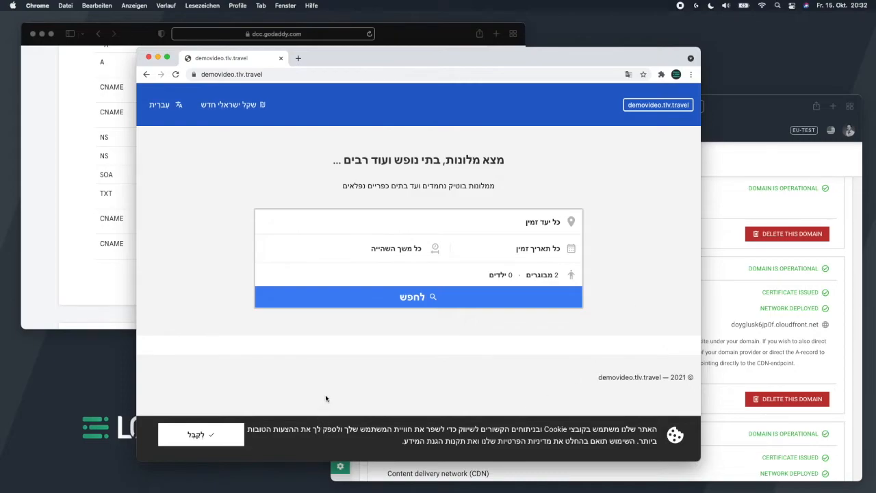
# Step: Accept the site's cookie notice and search all available destinations for 2 adults, opening the Prora Strandhotel offer from the results
pyautogui.click(222, 439)
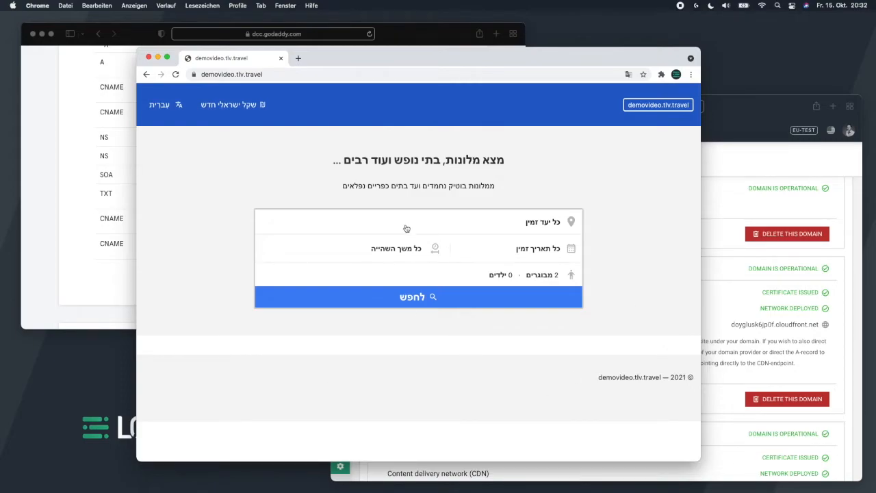
pyautogui.click(431, 296)
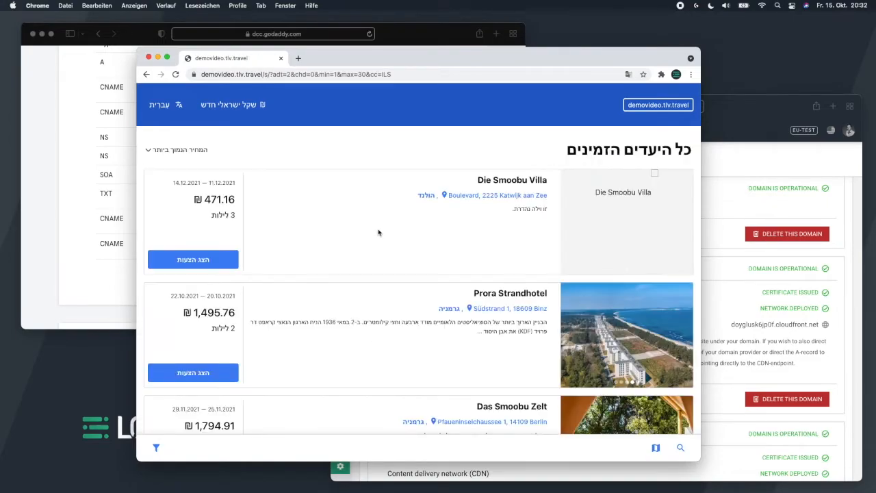
pyautogui.scroll(-5, 377, 231)
pyautogui.click(193, 231)
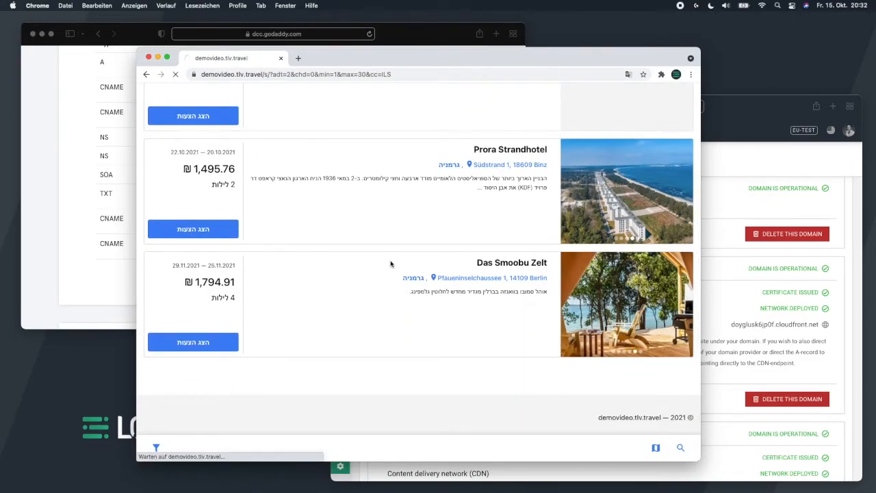
pyautogui.scroll(-15, 387, 254)
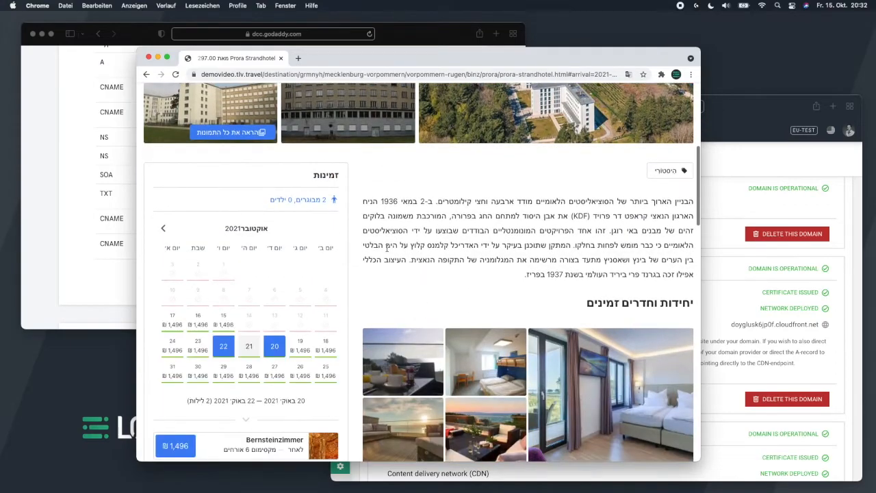
pyautogui.scroll(-10, 387, 252)
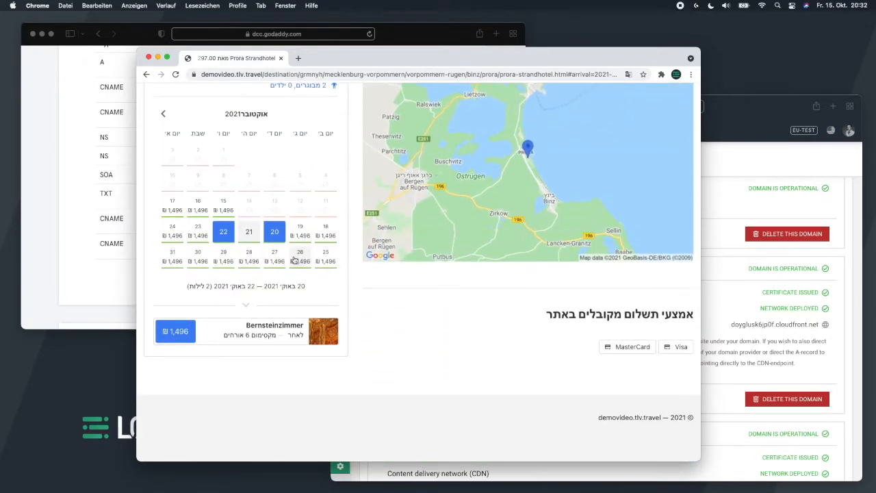
# Step: Choose a stay from 26 to 30 October 2021 in the Einzelzimmer at Prora Strandhotel and continue to booking
pyautogui.click(294, 260)
pyautogui.click(198, 296)
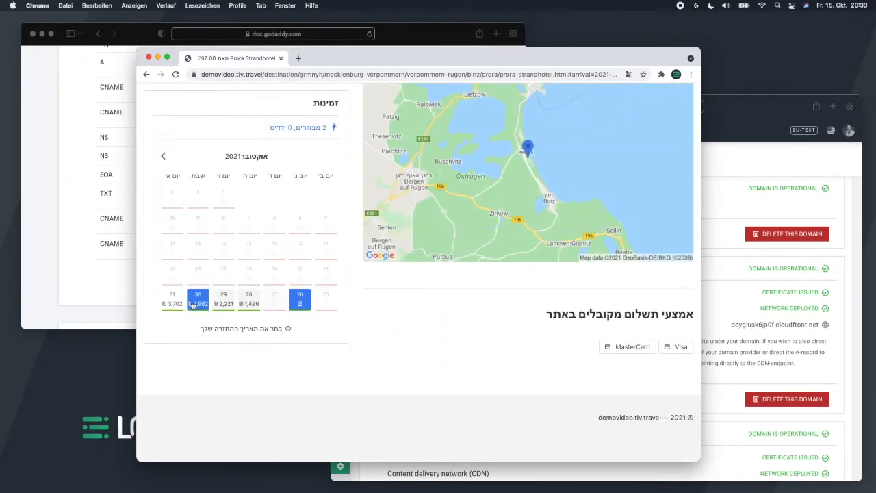
pyautogui.click(245, 334)
pyautogui.click(244, 343)
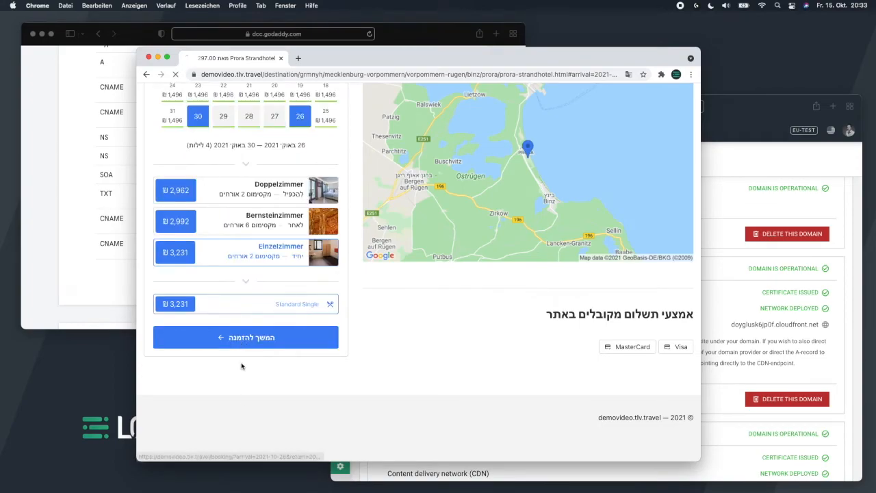
# Step: Look through the booking form, and close the site's browser window after returning to its start page
pyautogui.scroll(-15, 398, 288)
pyautogui.scroll(14, 404, 288)
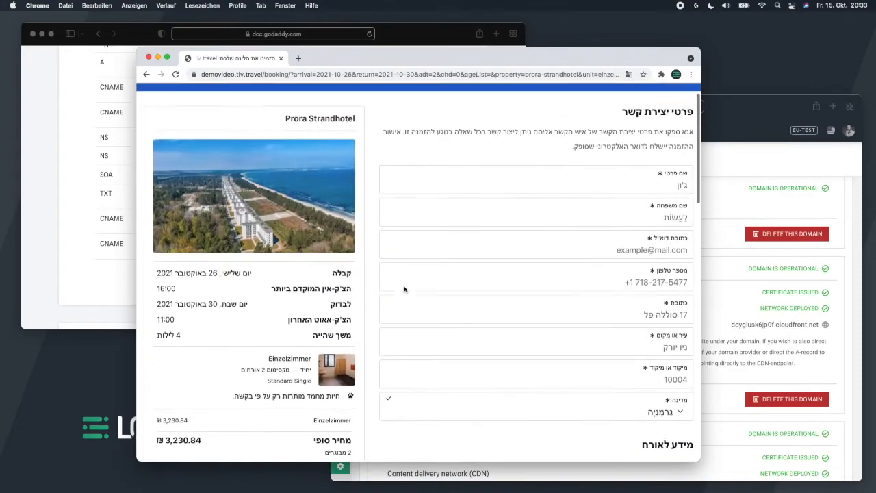
pyautogui.scroll(-5, 404, 289)
pyautogui.scroll(5, 404, 289)
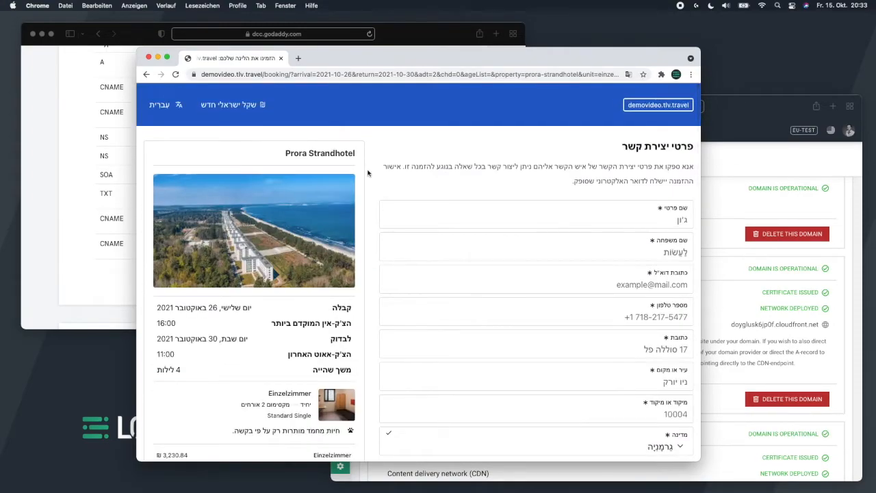
pyautogui.click(673, 104)
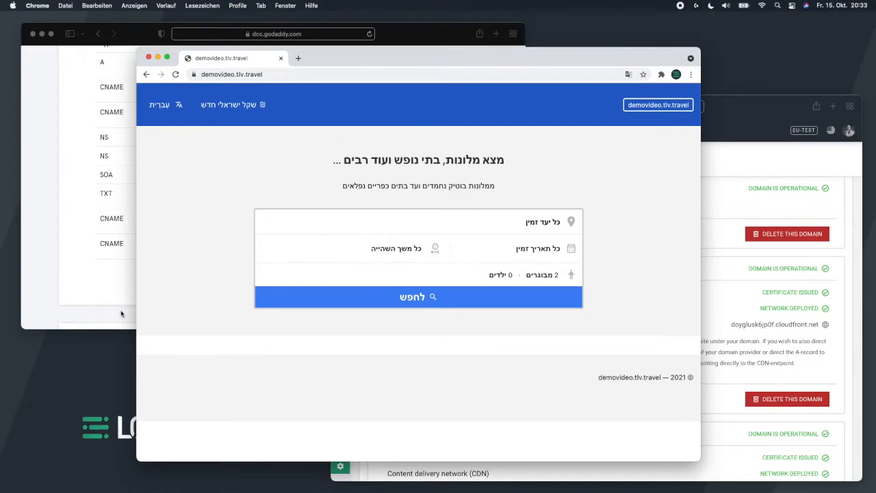
pyautogui.click(148, 58)
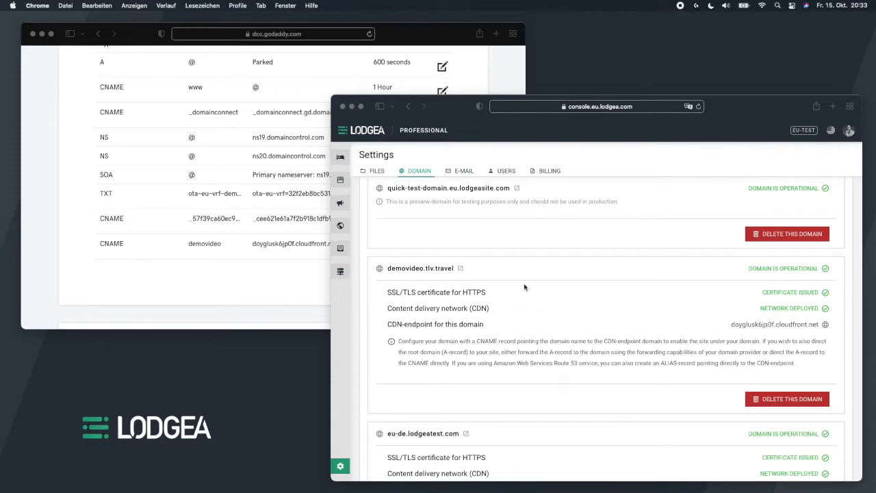
# Step: Open the form for connecting a new domain in the LODGEA domain settings and dismiss it unfilled
pyautogui.click(613, 284)
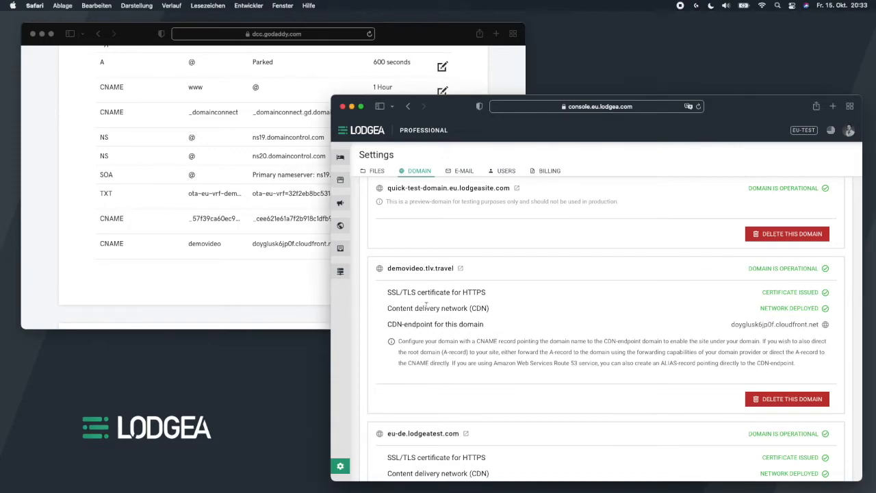
pyautogui.scroll(5, 498, 314)
pyautogui.scroll(10, 497, 312)
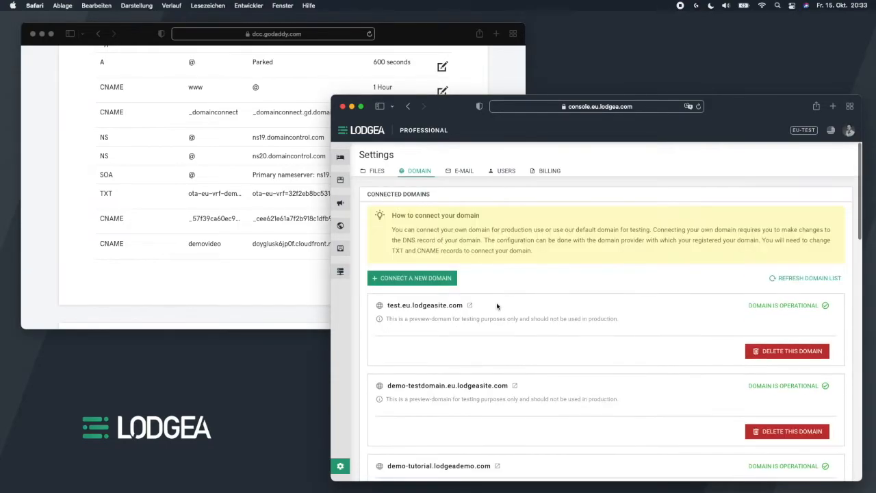
pyautogui.click(424, 280)
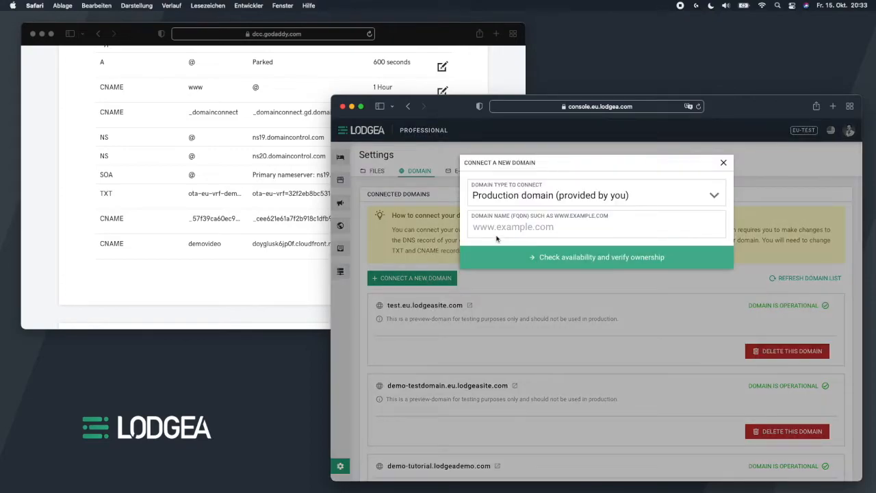
pyautogui.click(724, 164)
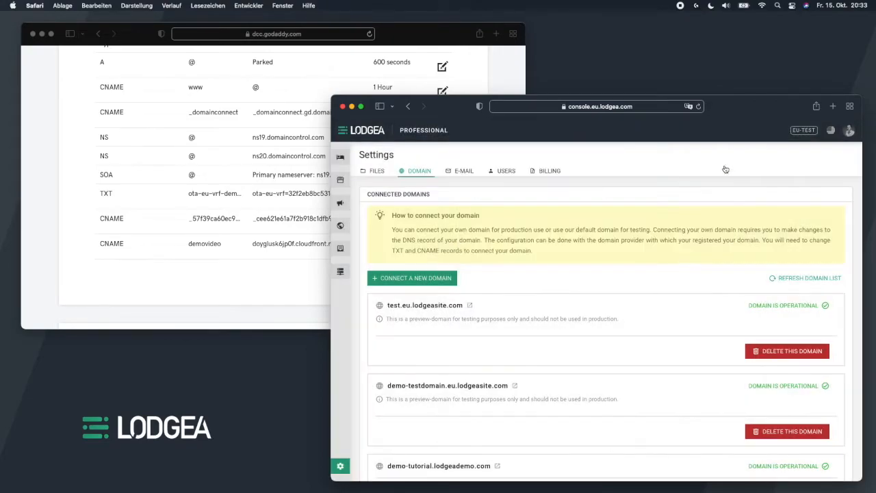
# Step: Switch to the GoDaddy window and highlight the types of the added TXT record and both added CNAME records
pyautogui.click(305, 283)
pyautogui.doubleClick(109, 193)
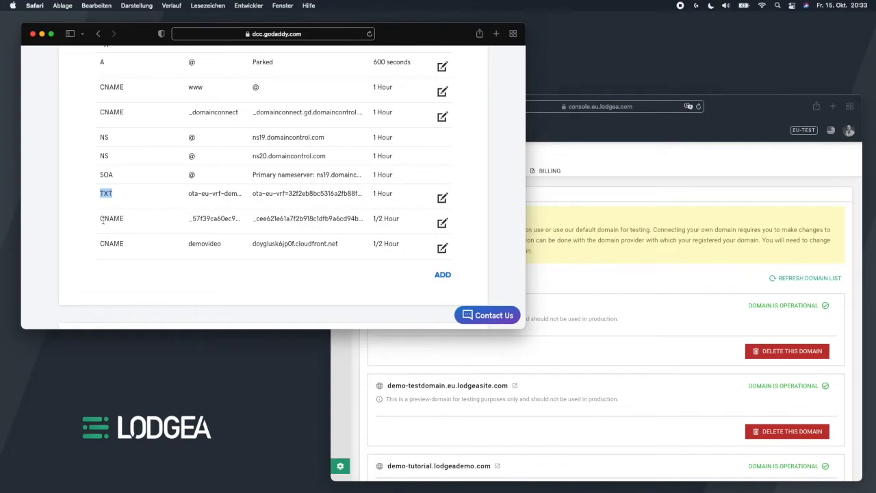
pyautogui.doubleClick(110, 218)
pyautogui.doubleClick(109, 243)
# Step: Make the GoDaddy window taller and look over the tlv.travel DNS management page, including where all domains are listed
pyautogui.moveTo(317, 330); pyautogui.dragTo(340, 450)
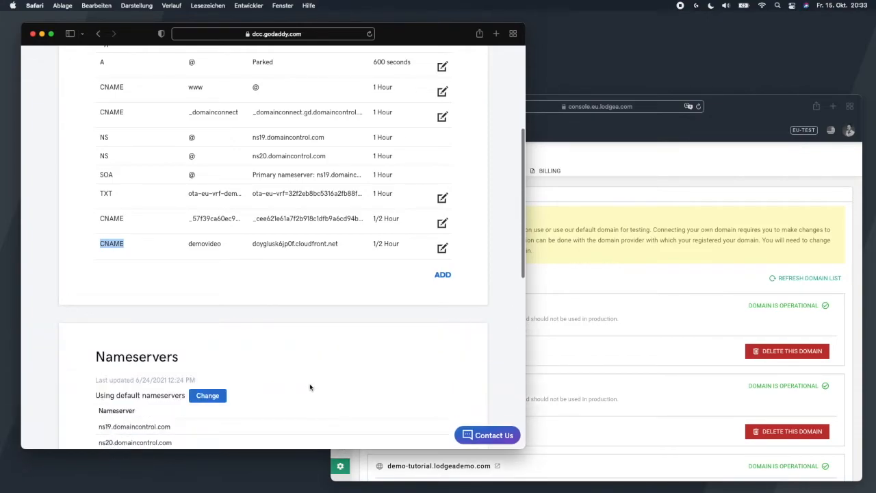
pyautogui.scroll(5, 305, 358)
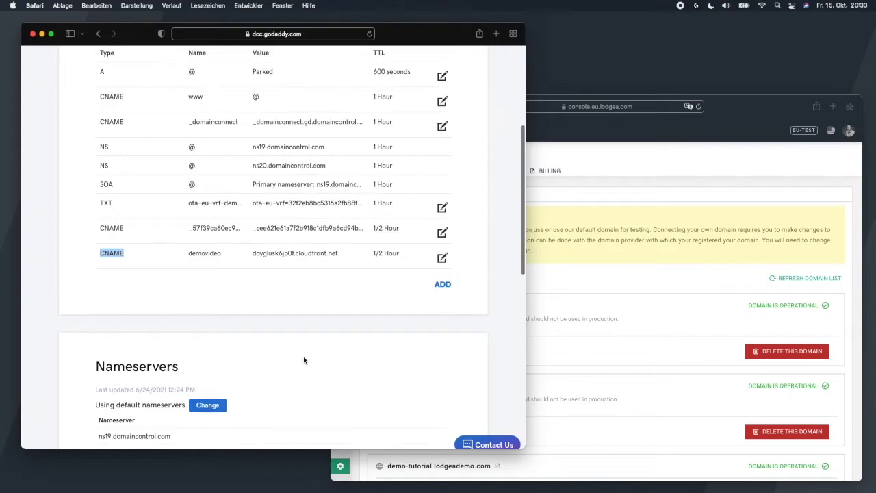
pyautogui.scroll(3, 306, 358)
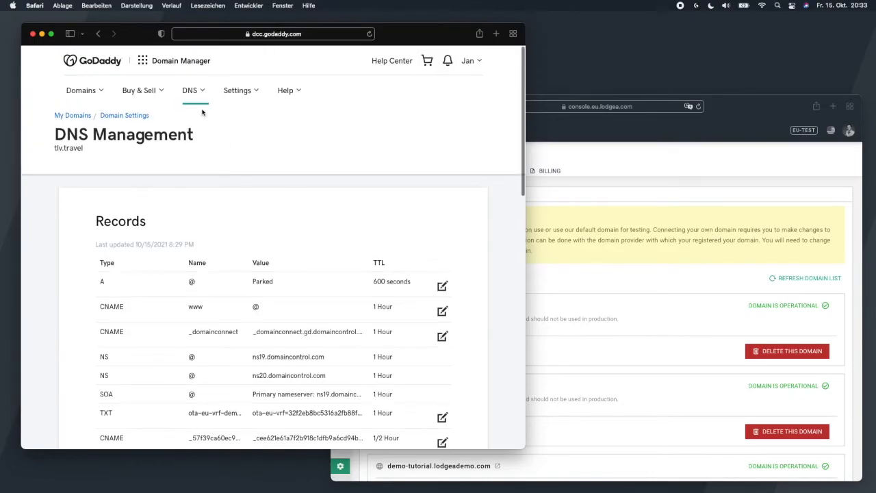
pyautogui.click(88, 90)
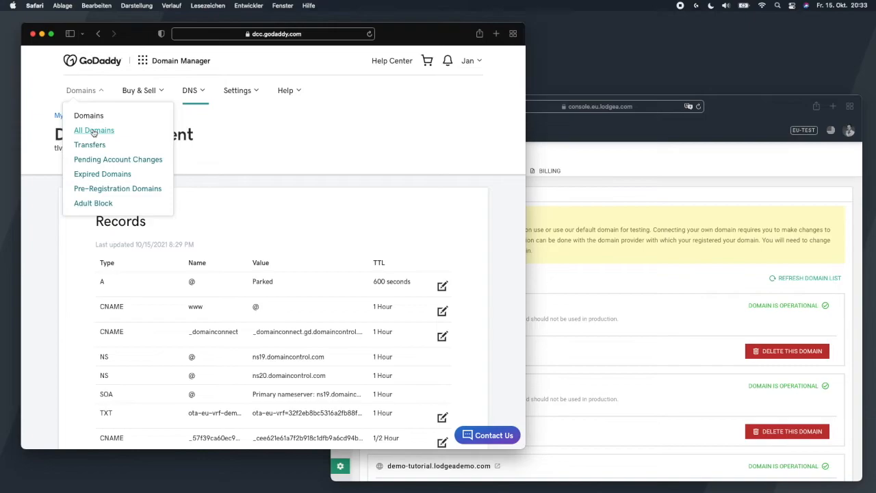
pyautogui.scroll(-5, 335, 212)
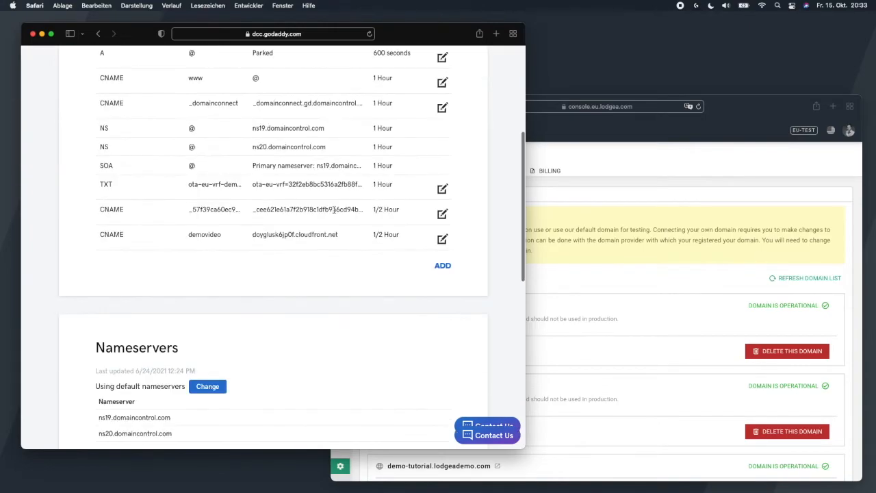
pyautogui.moveTo(525, 257); pyautogui.dragTo(665, 254)
pyautogui.scroll(-7, 501, 252)
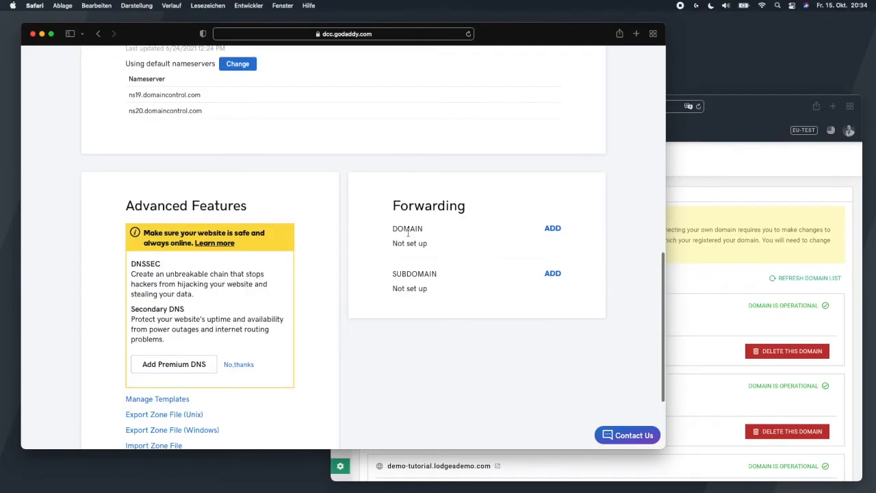
pyautogui.moveTo(393, 205); pyautogui.dragTo(520, 212)
pyautogui.click(506, 217)
pyautogui.click(552, 230)
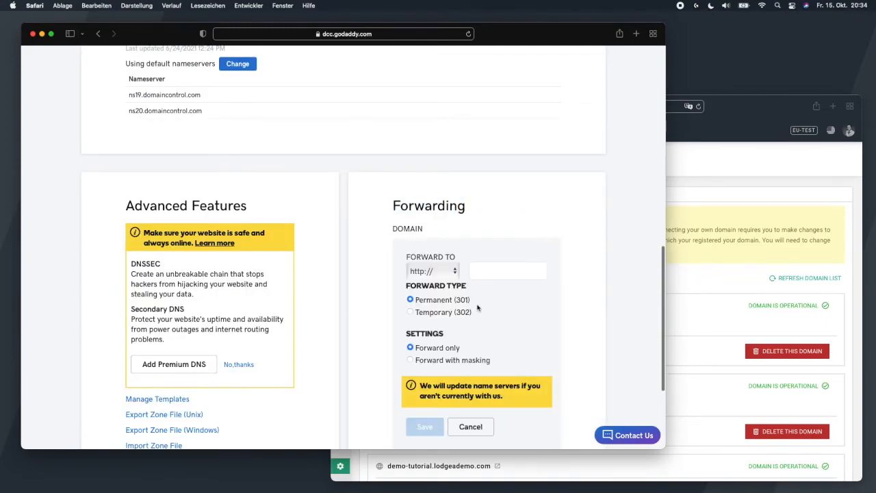
pyautogui.click(453, 272)
pyautogui.click(438, 278)
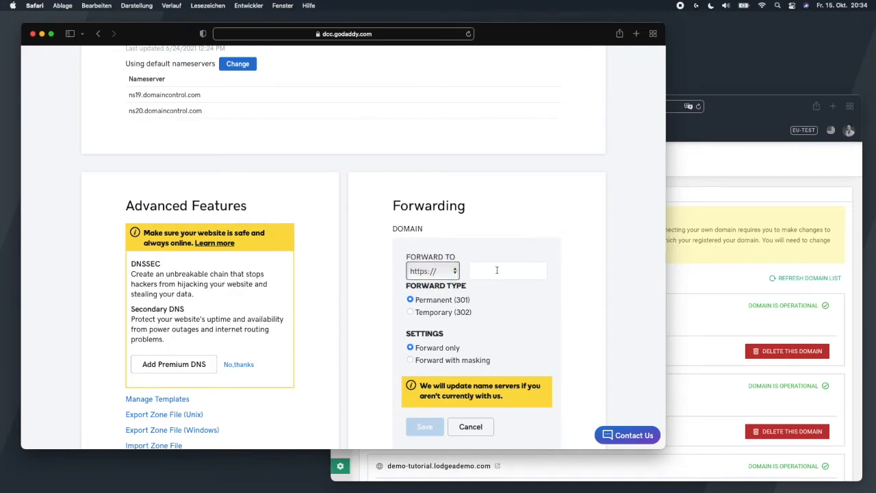
# Step: Enter demovideo.tlv.travel as the domain forwarding destination, preview it, and close the preview page
pyautogui.write('demovideo')
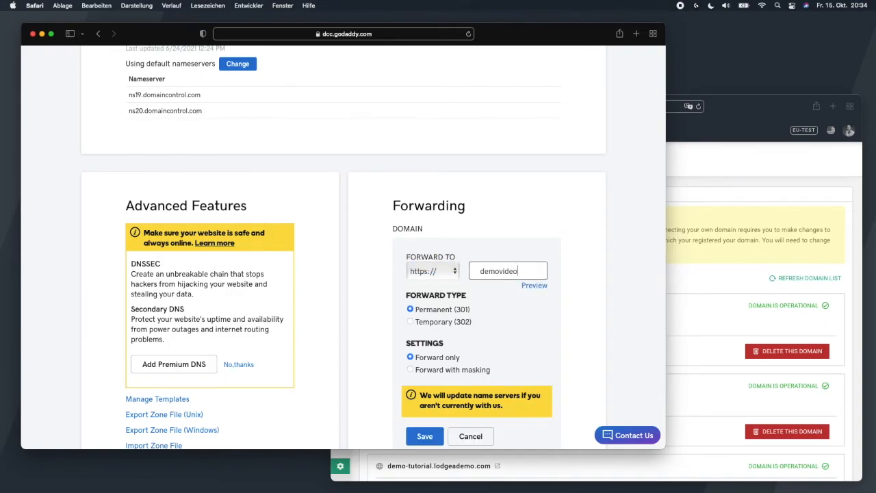
pyautogui.write('.tlv.travel')
pyautogui.click(568, 292)
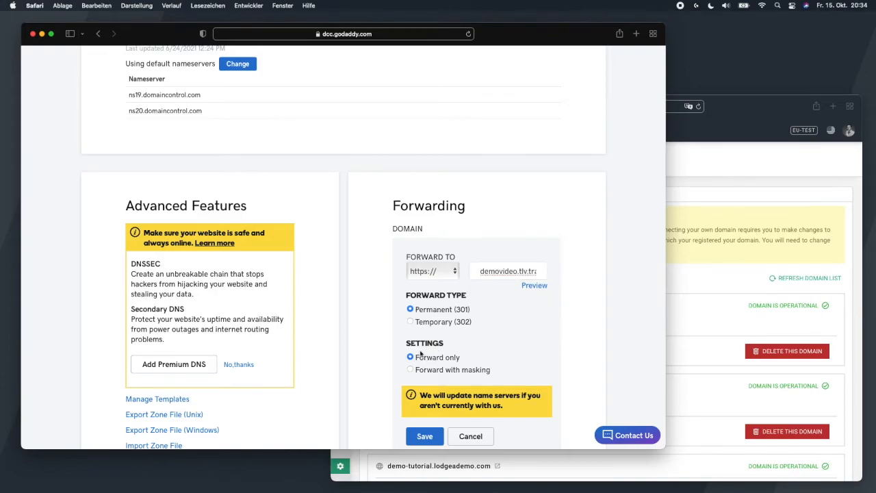
pyautogui.scroll(-2, 454, 359)
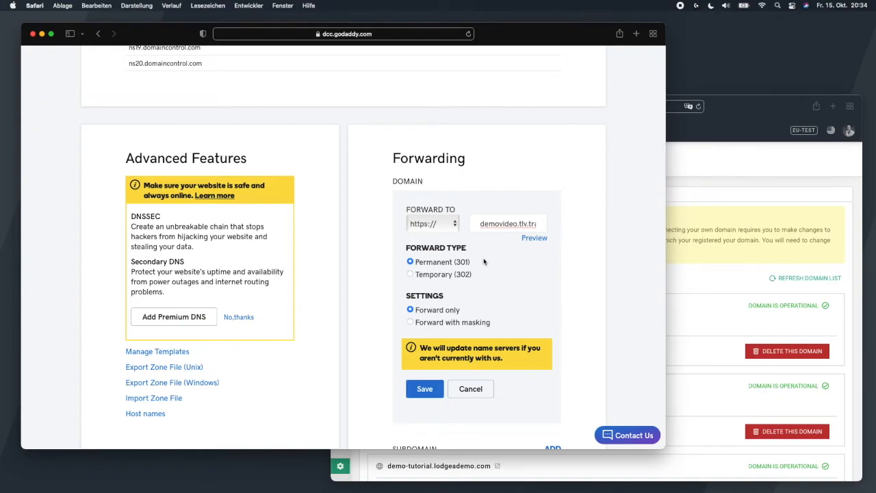
pyautogui.click(534, 239)
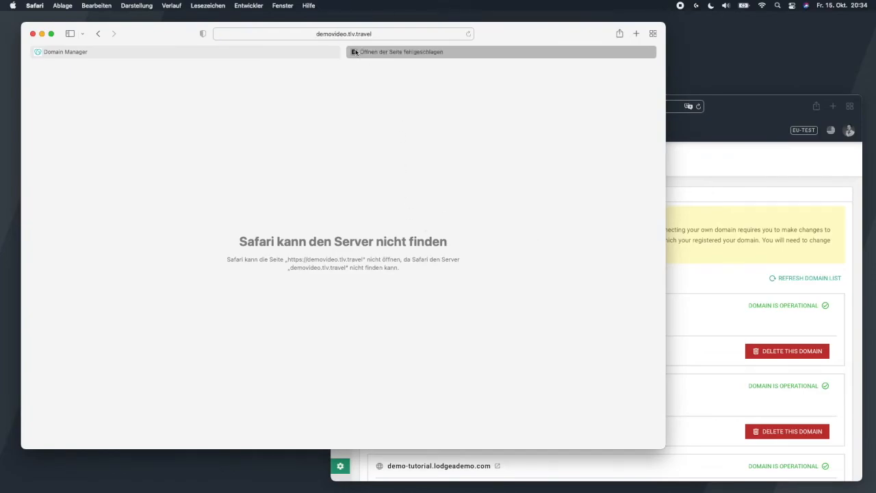
pyautogui.click(353, 51)
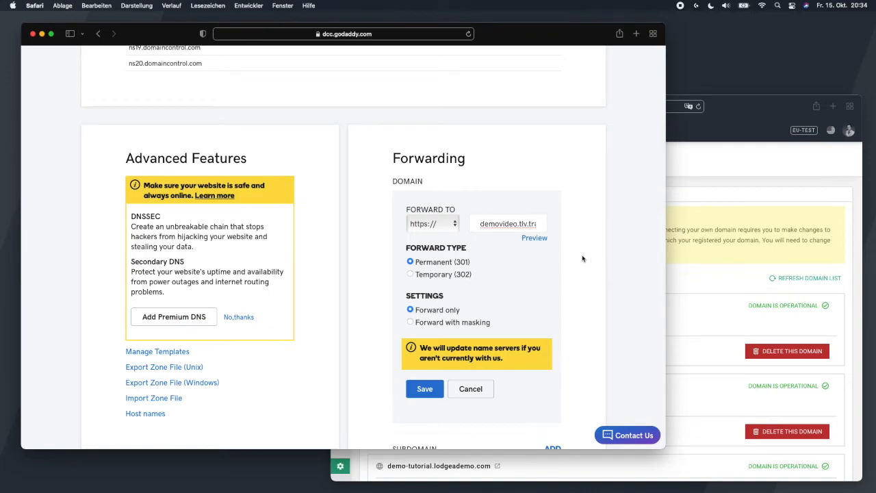
pyautogui.doubleClick(502, 224)
pyautogui.click(498, 235)
pyautogui.doubleClick(517, 224)
pyautogui.write('www.tlv.travel')
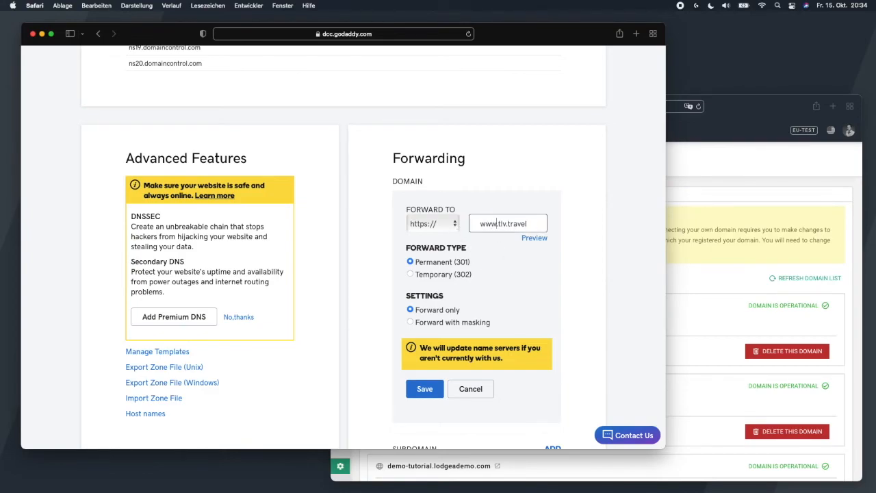
pyautogui.click(500, 258)
pyautogui.moveTo(481, 224); pyautogui.dragTo(498, 224)
pyautogui.click(553, 268)
# Step: Glance at the LODGEA console, return to GoDaddy and review the complete DNS record list of tlv.travel
pyautogui.click(747, 279)
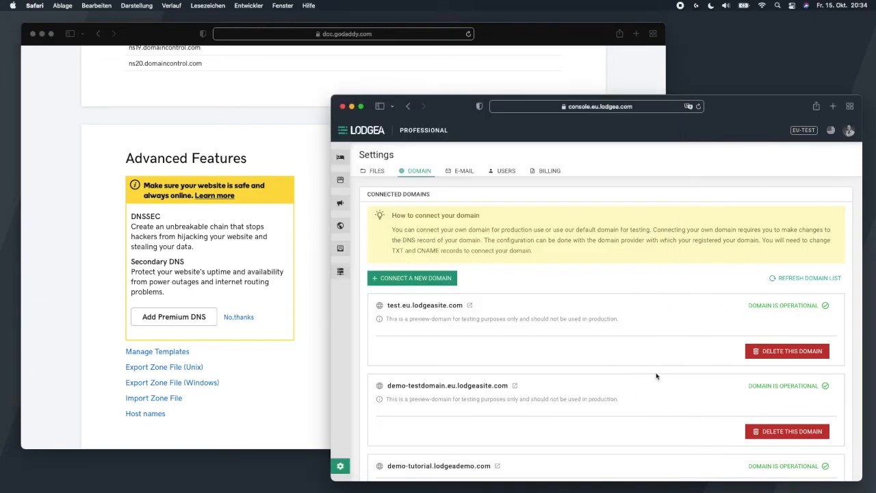
pyautogui.click(323, 337)
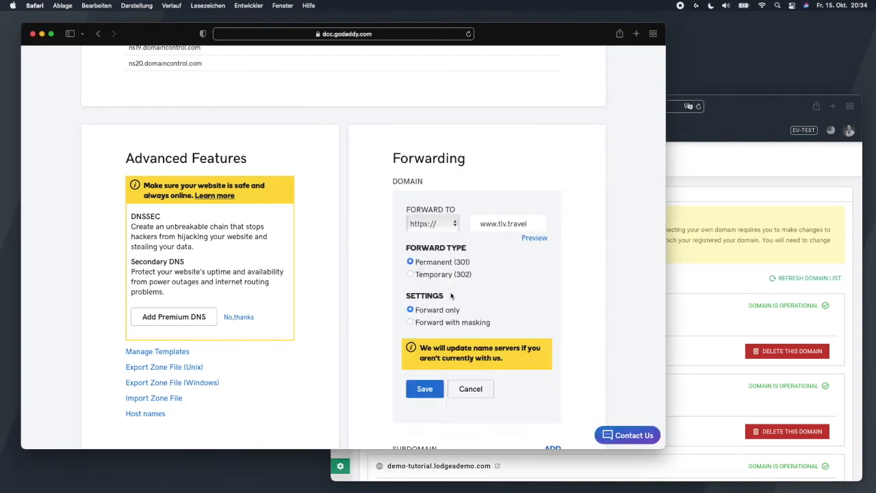
pyautogui.scroll(5, 509, 289)
pyautogui.scroll(10, 507, 287)
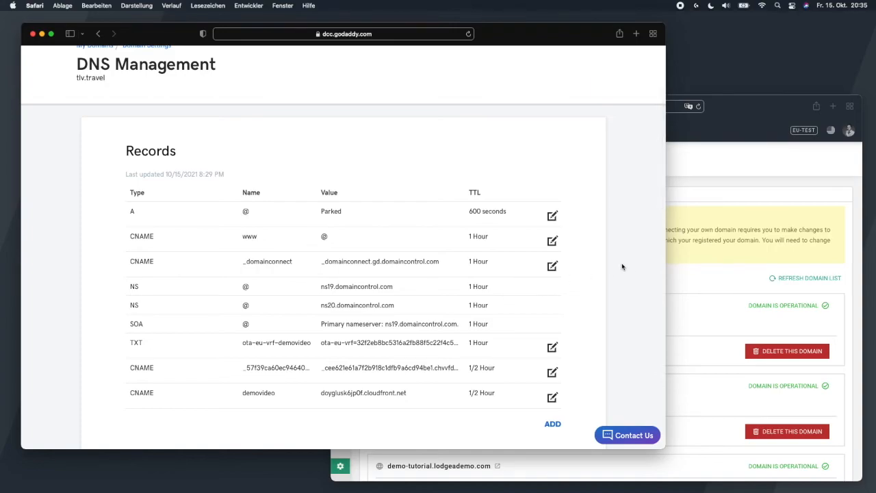
# Step: Switch to the LODGEA console and look through the connected domains and their setup status
pyautogui.click(678, 280)
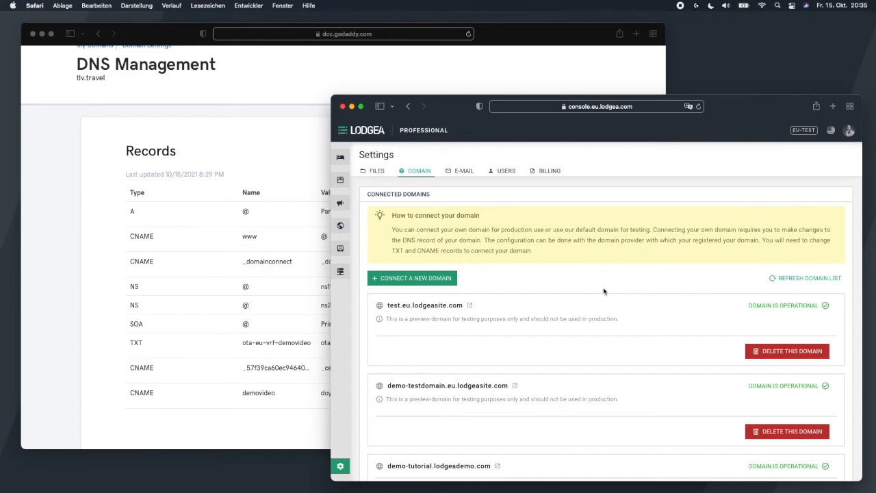
pyautogui.scroll(-2, 604, 292)
pyautogui.scroll(-8, 604, 292)
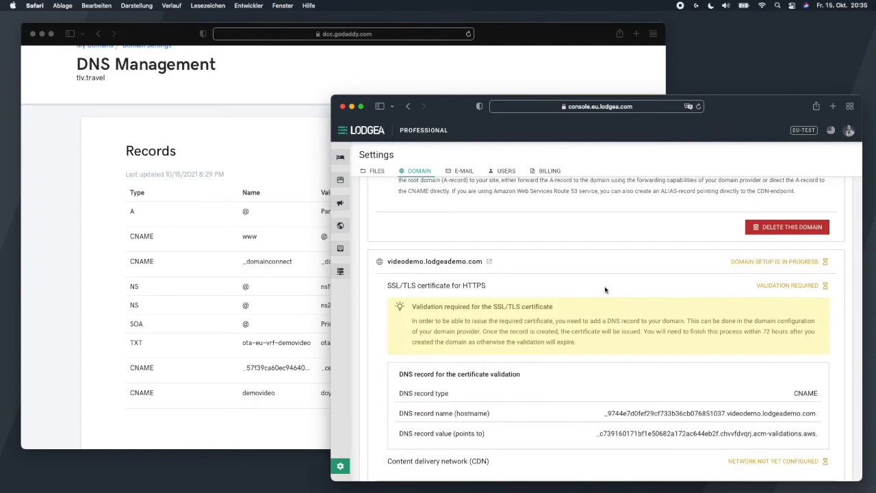
pyautogui.scroll(12, 606, 290)
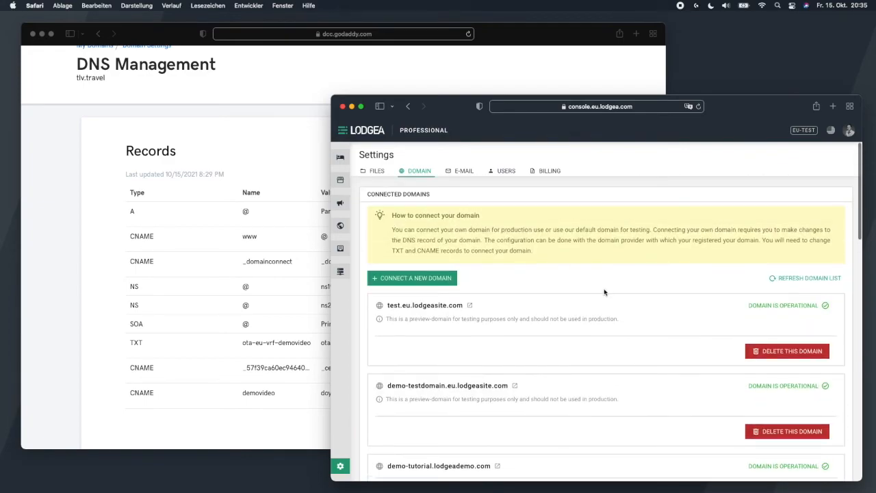